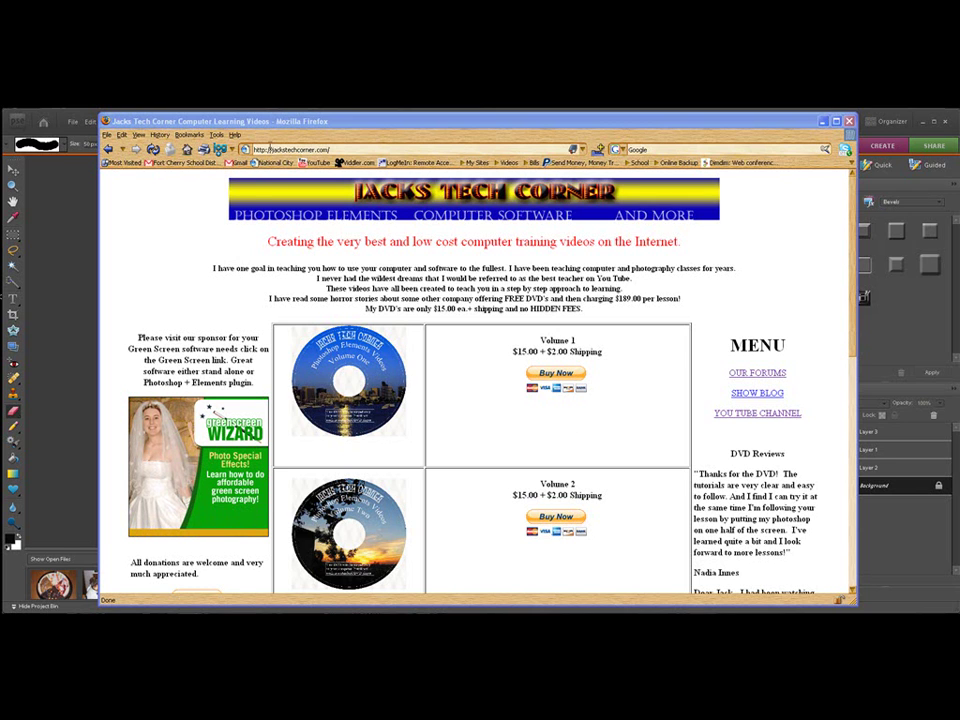
left_click(335, 149)
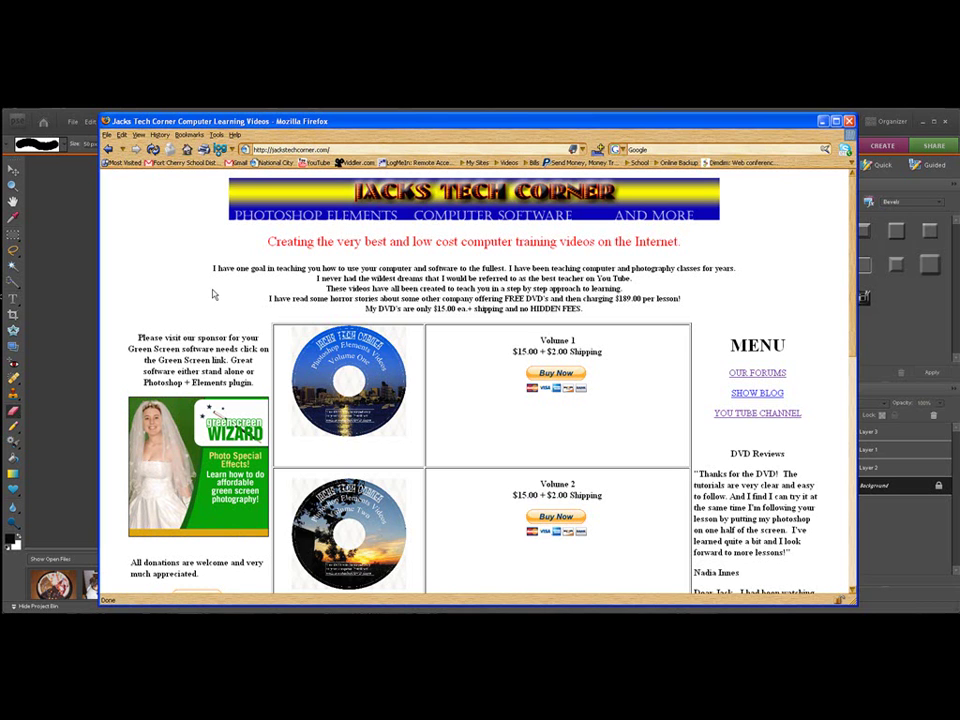
left_click(445, 378)
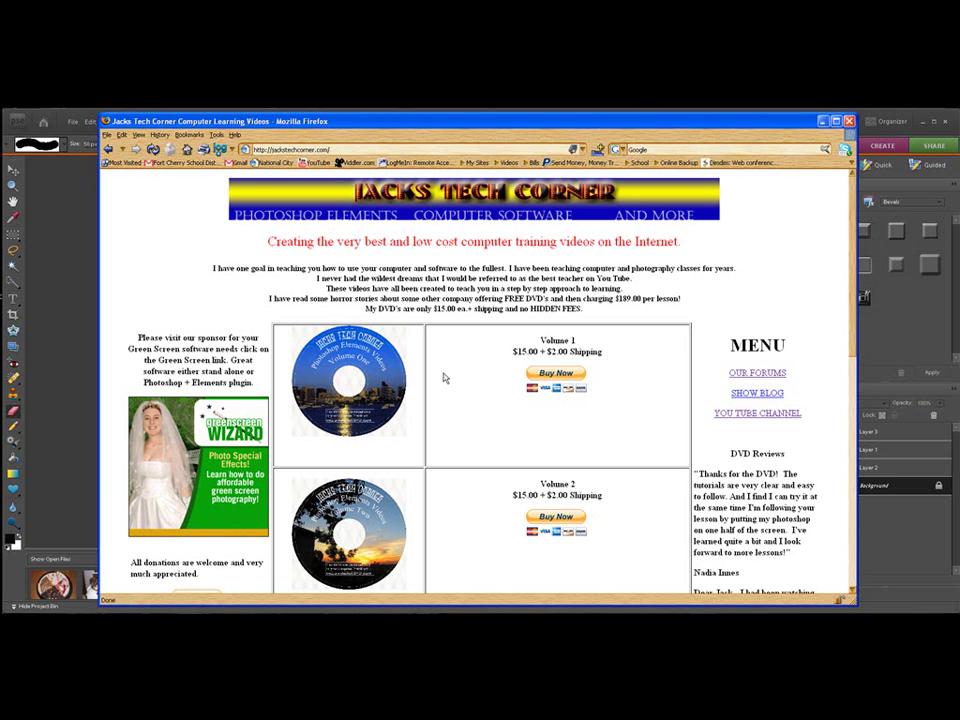
scroll(480, 392, "down", 2)
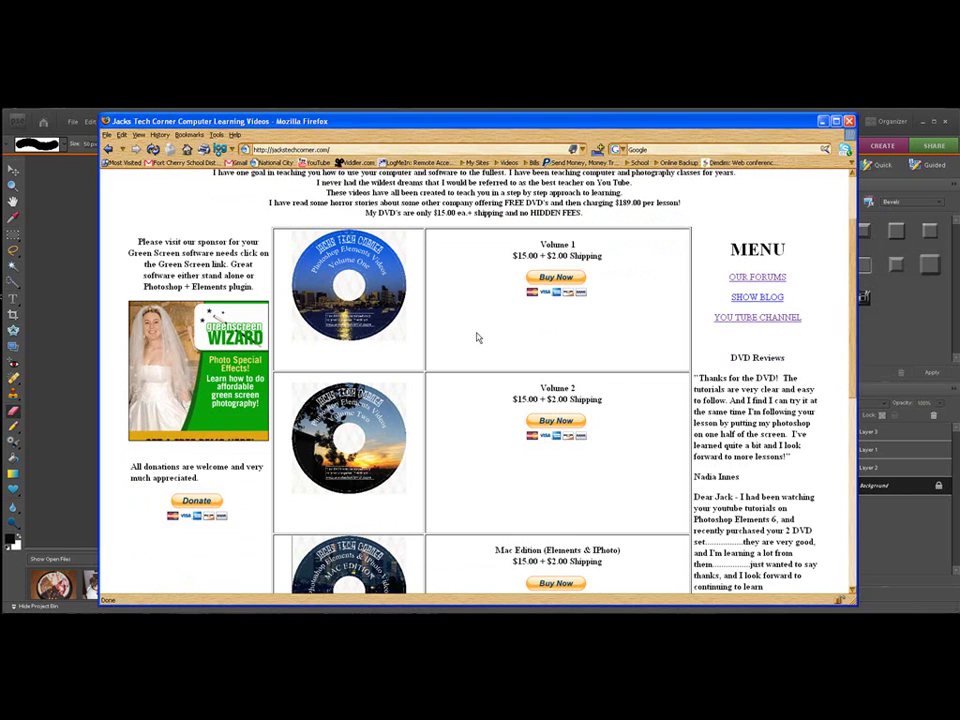
scroll(476, 338, "down", 5)
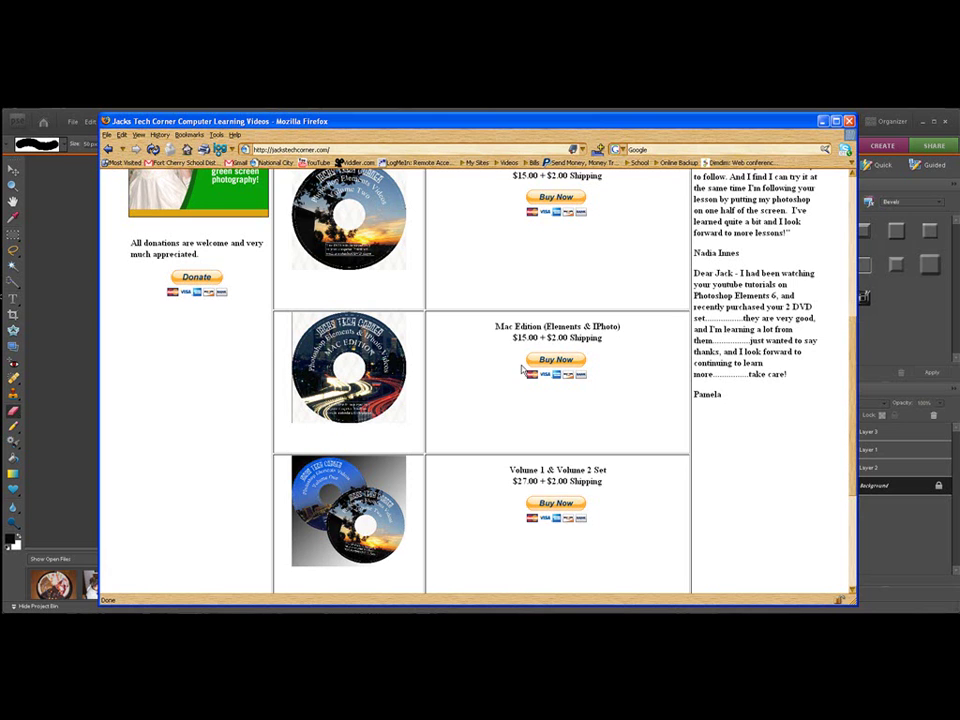
double_click(614, 327)
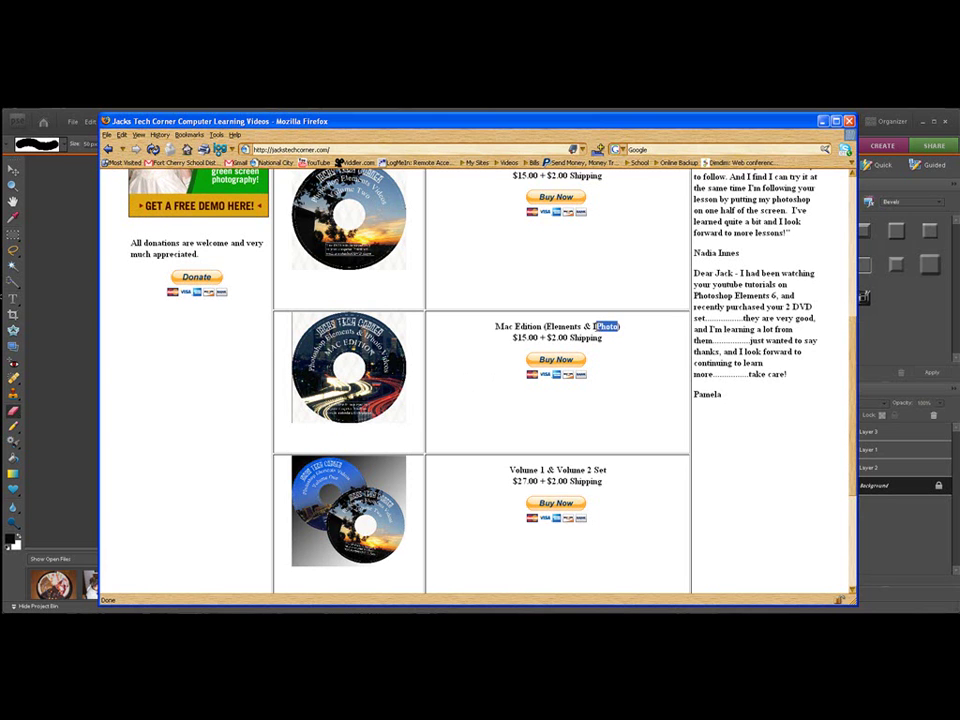
left_click(463, 407)
scroll(464, 407, "down", 1)
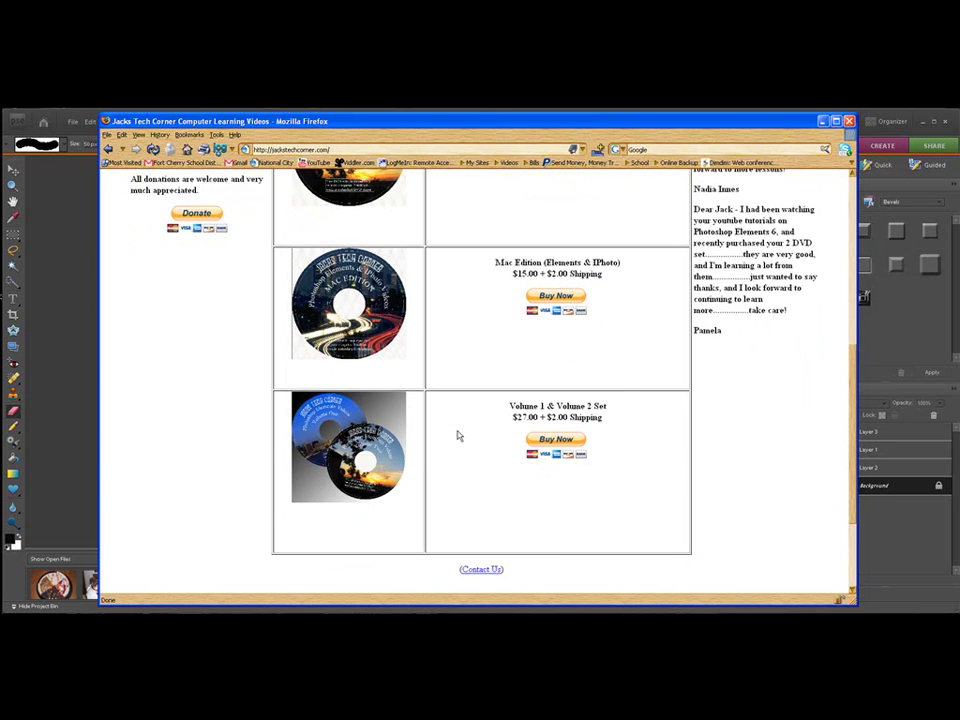
scroll(438, 485, "up", 1)
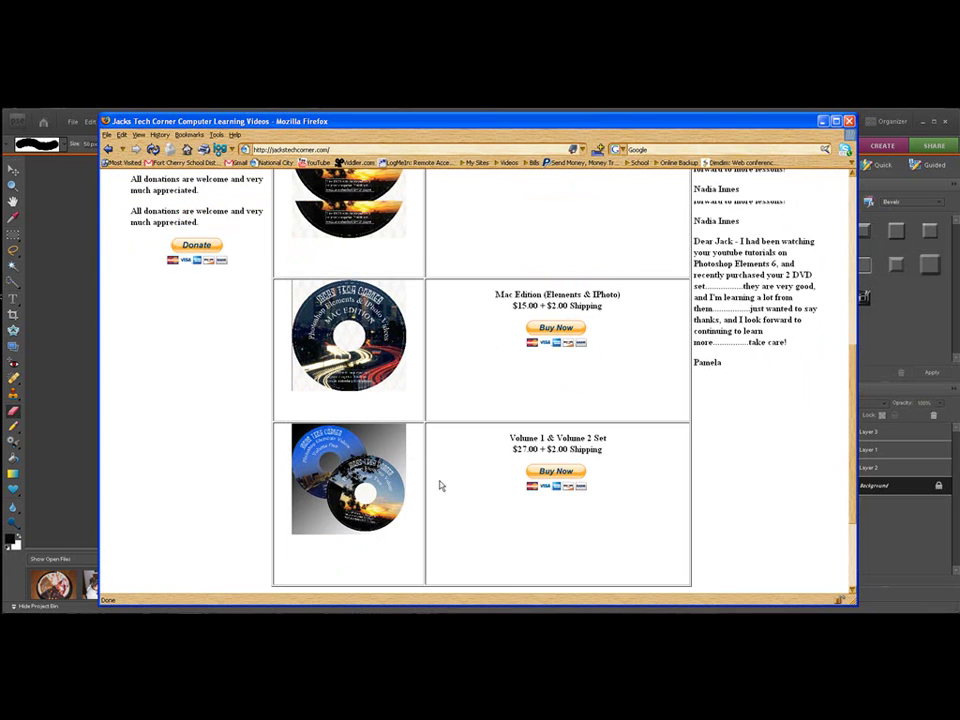
scroll(438, 485, "up", 4)
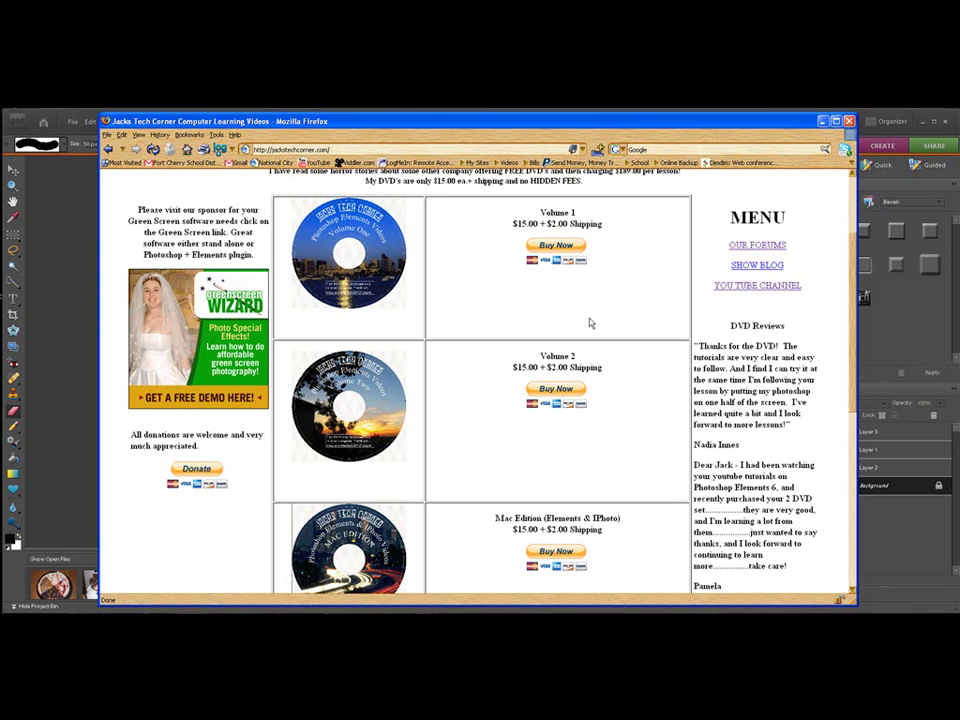
scroll(637, 220, "up", 2)
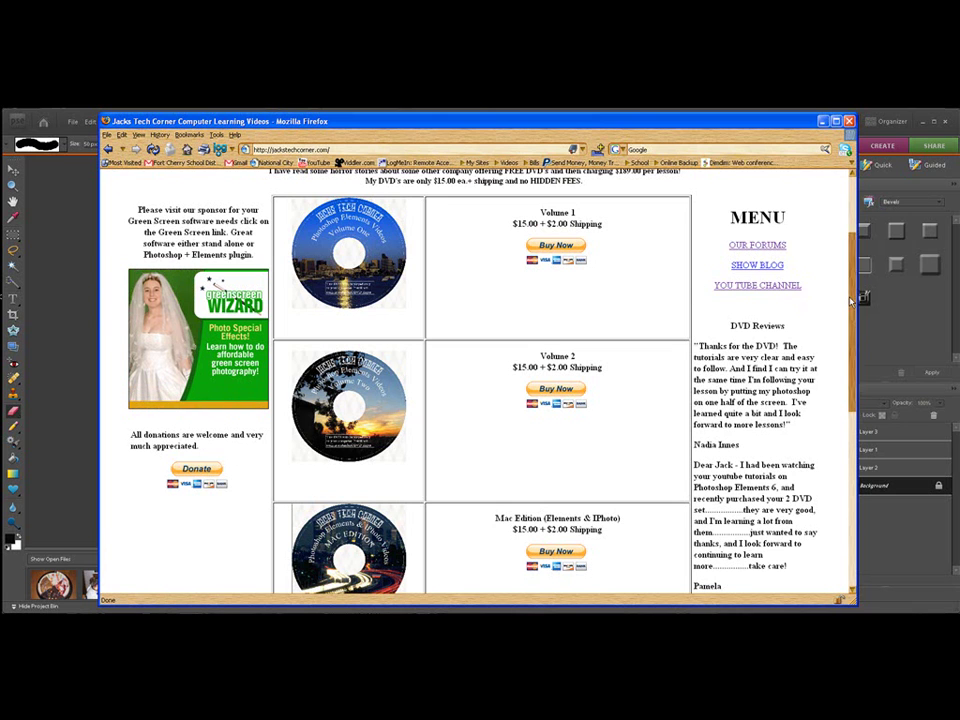
scroll(847, 256, "up", 1)
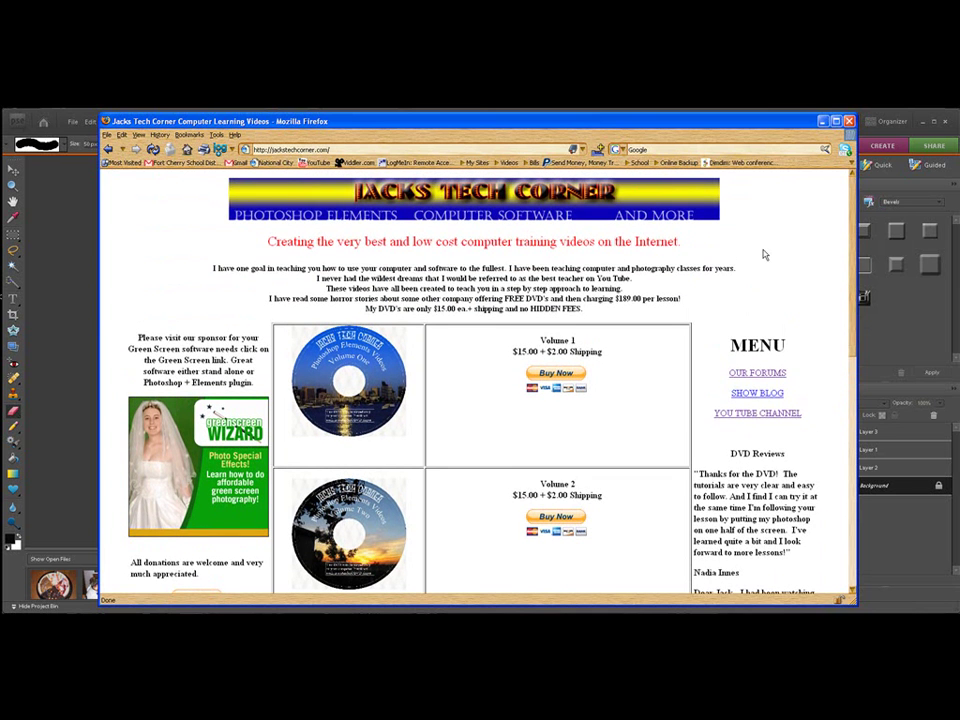
Step: Minimize Firefox, then nudge the Layout document window down and back up
left_click(822, 122)
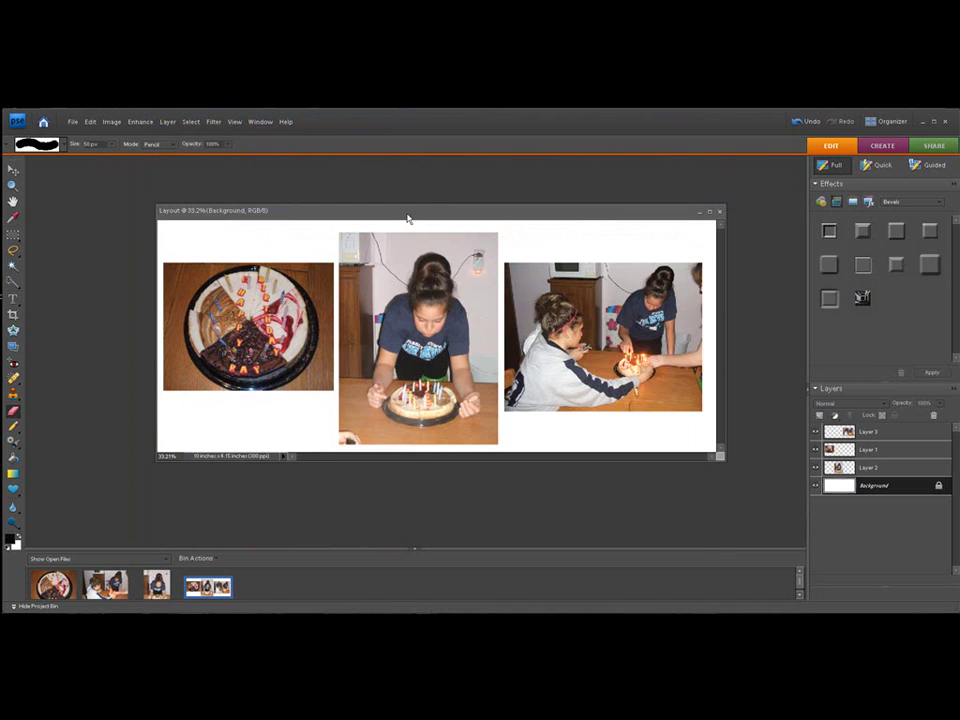
left_click_drag(407, 216, 408, 236)
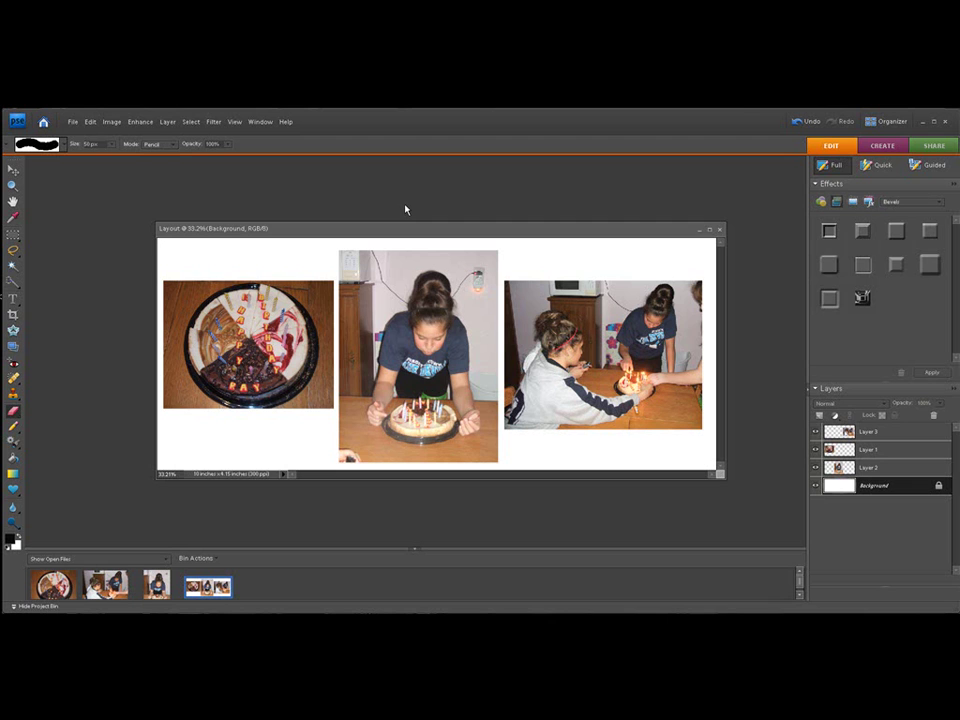
left_click_drag(416, 231, 411, 213)
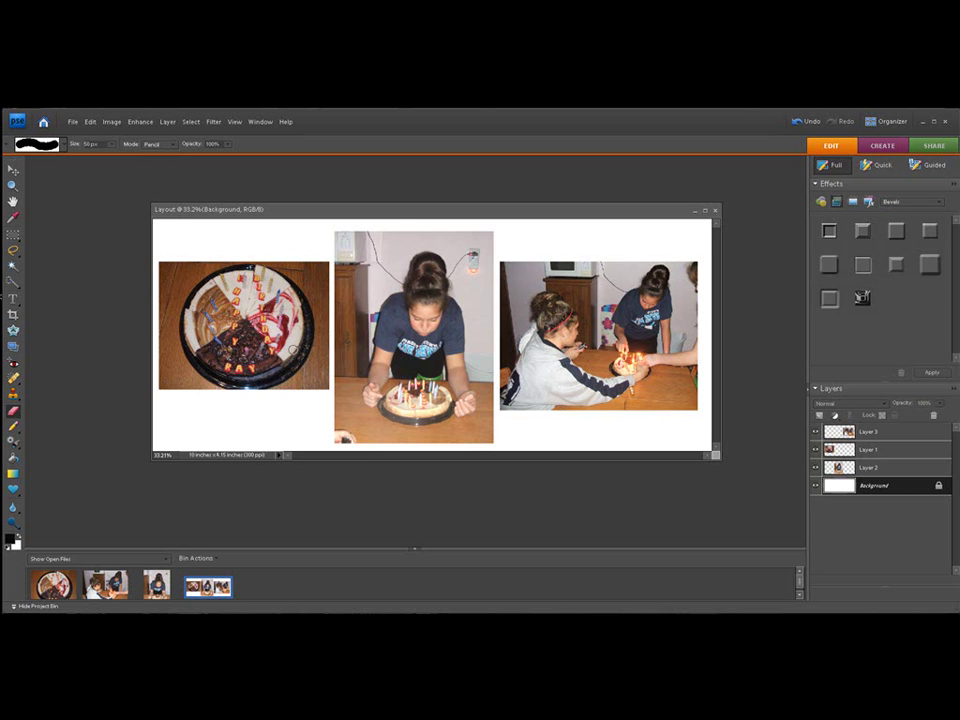
Step: Close the Layout without saving, then close all three photos from the Project Bin
left_click(716, 213)
left_click(485, 331)
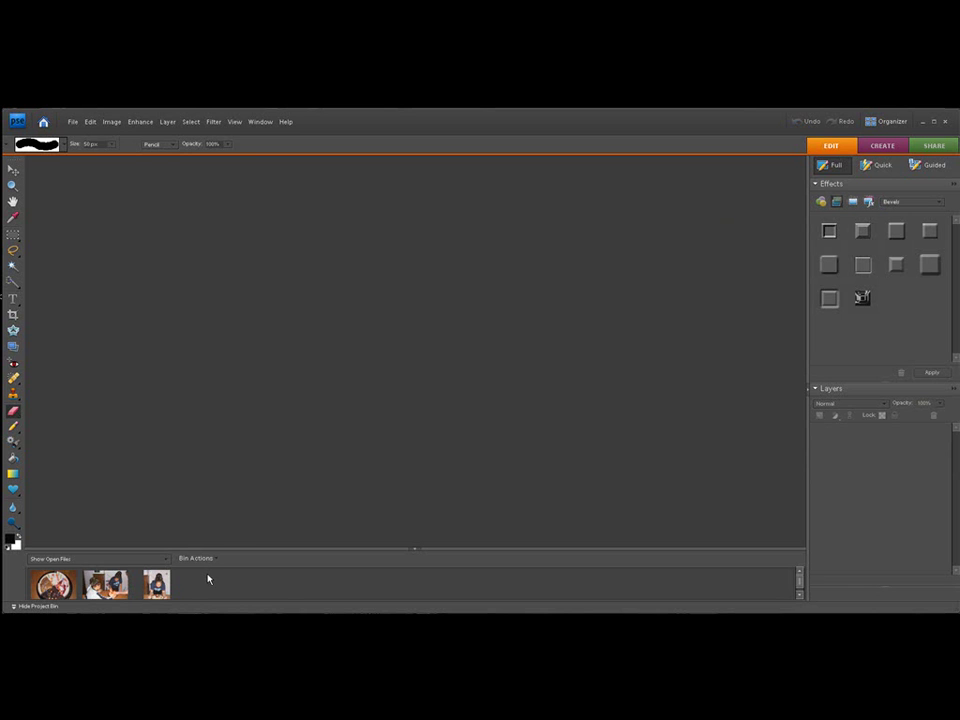
right_click(160, 585)
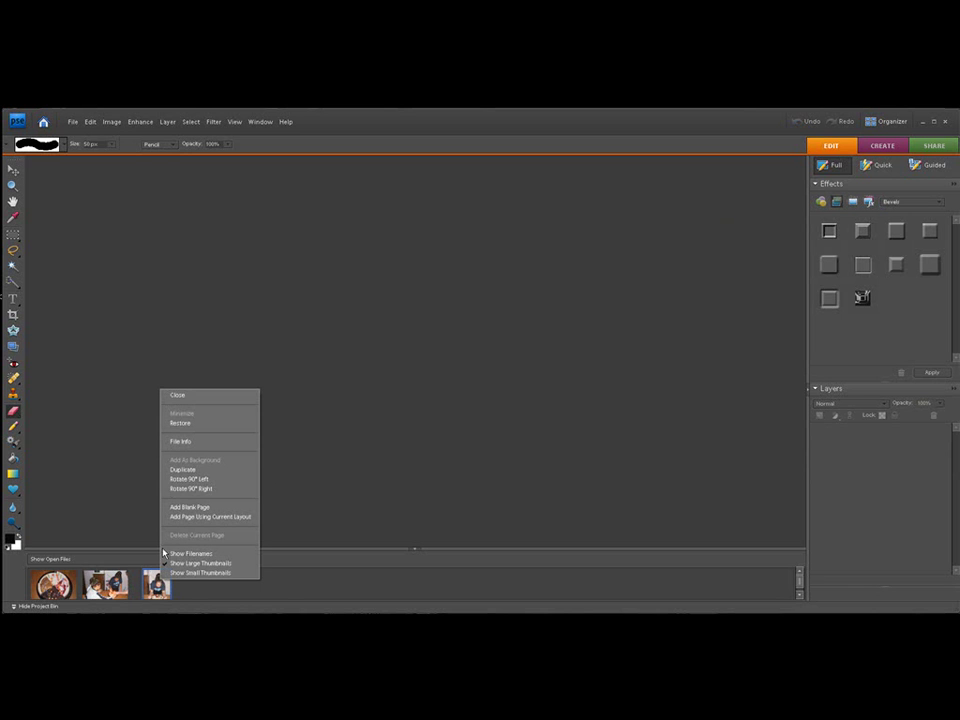
left_click(175, 397)
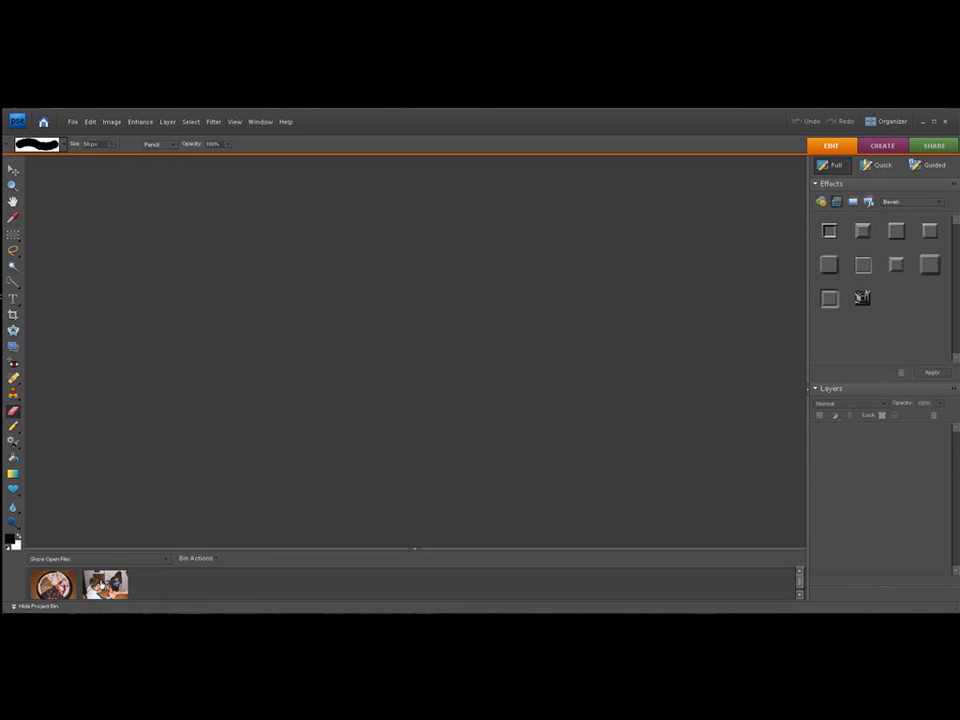
right_click(108, 585)
left_click(141, 398)
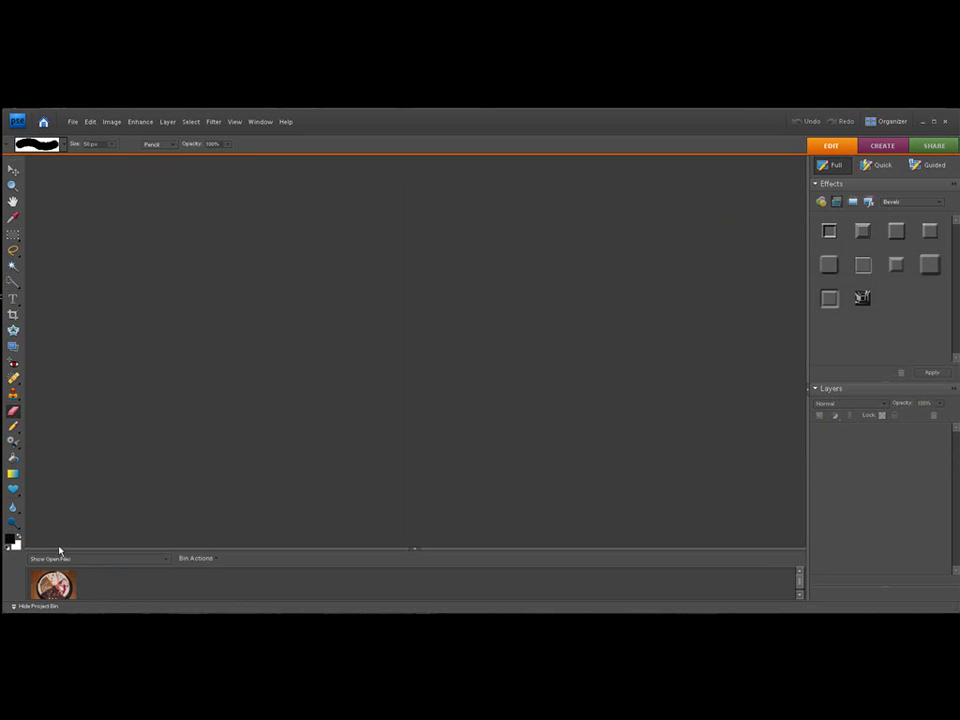
right_click(56, 585)
left_click(84, 398)
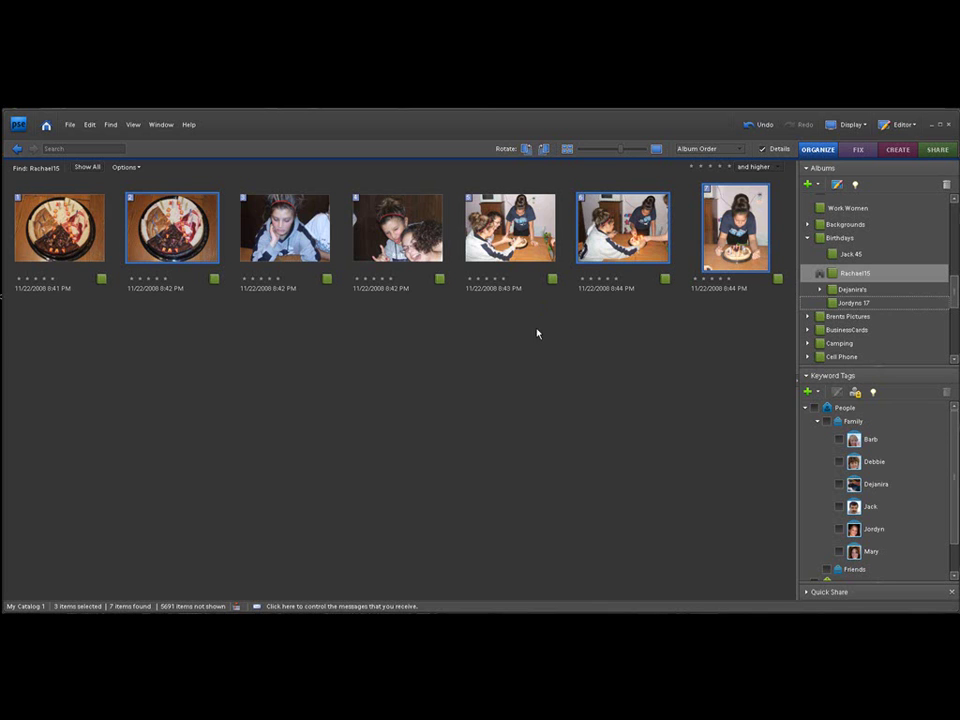
Step: Select the cake photo plus the candle-lighting and candle-blowing photos and open them in Full Edit
left_click(535, 331)
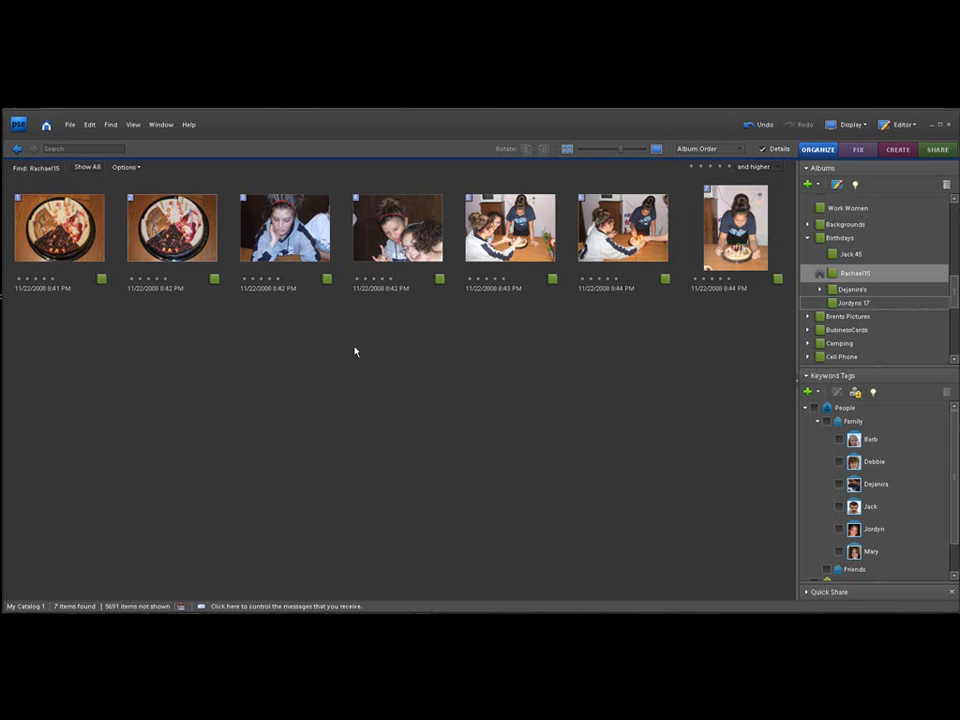
left_click(193, 229)
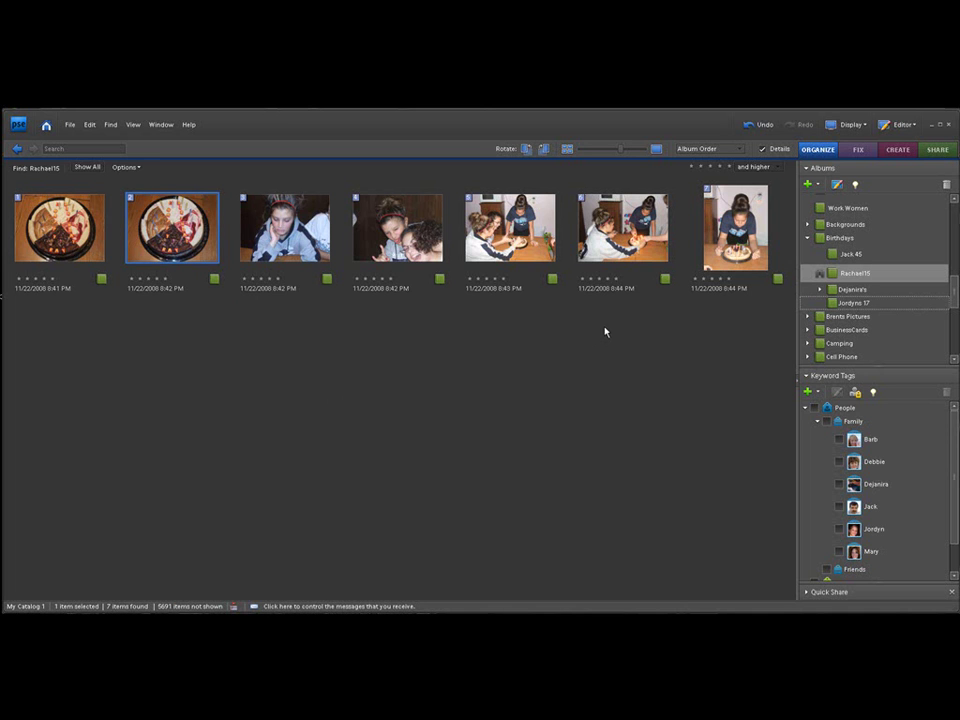
left_click(508, 232, "ctrl")
left_click(730, 258, "ctrl")
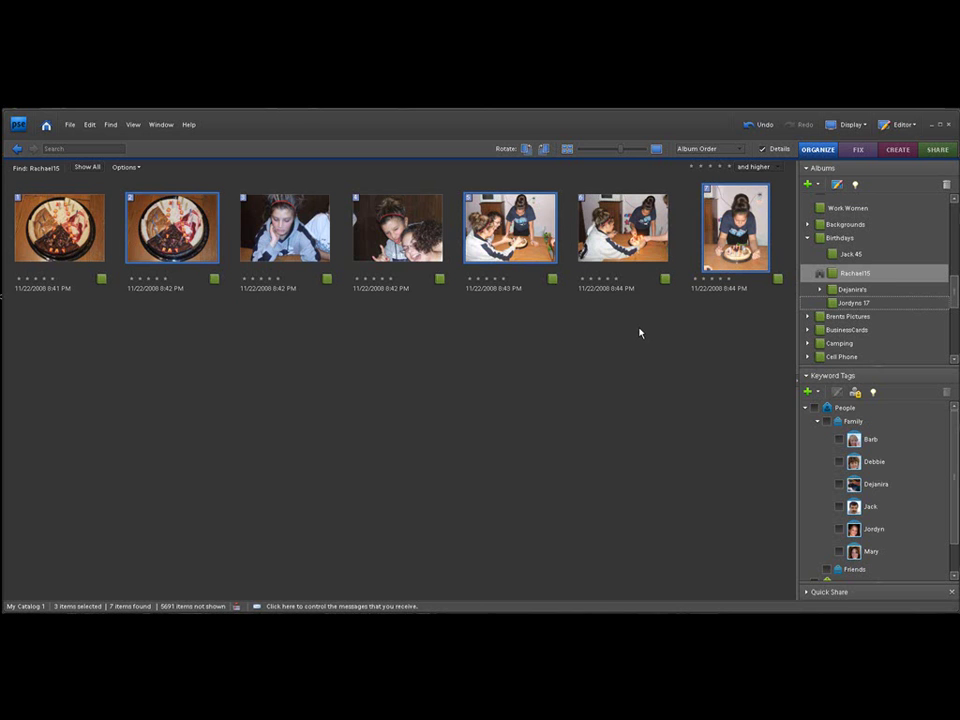
right_click(182, 227)
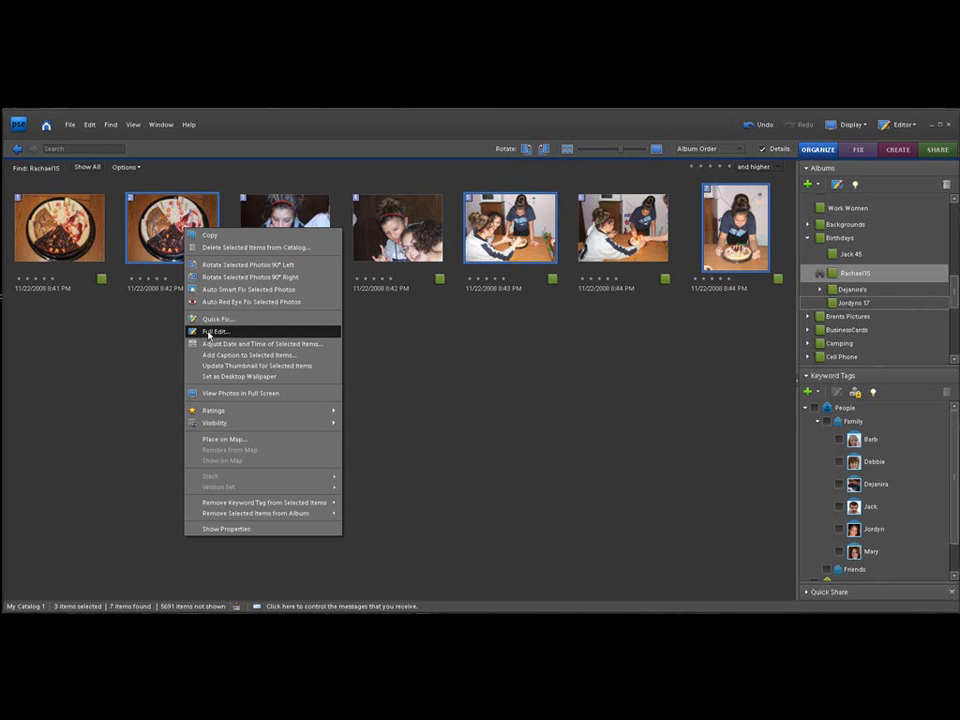
left_click(209, 332)
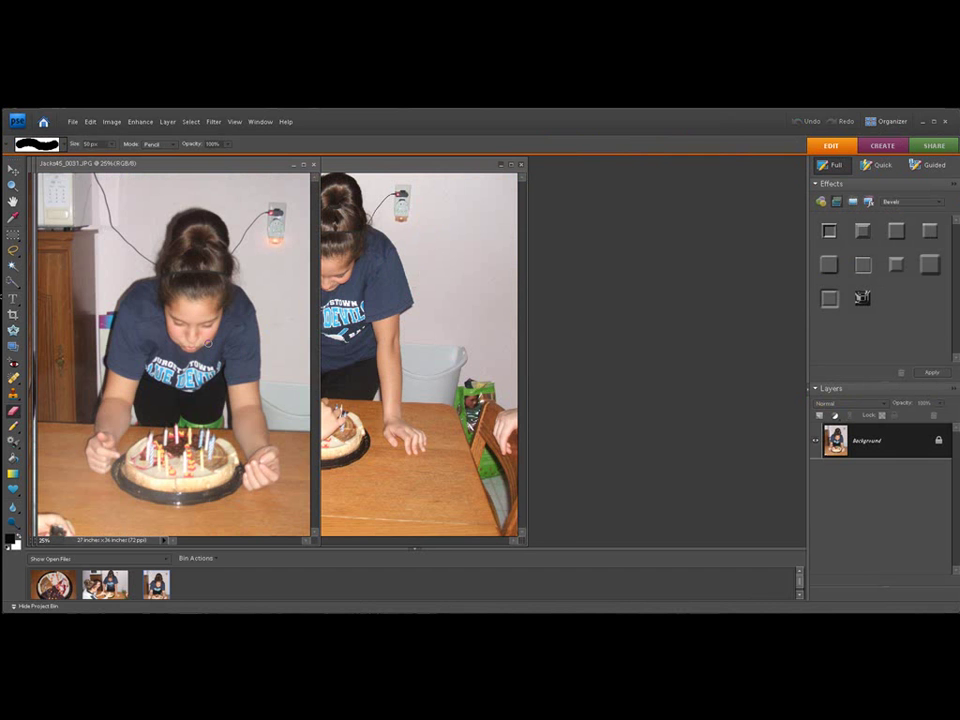
Step: Float the candle-blowing photo and spread the three photo windows across the workspace
left_click_drag(160, 163, 536, 176)
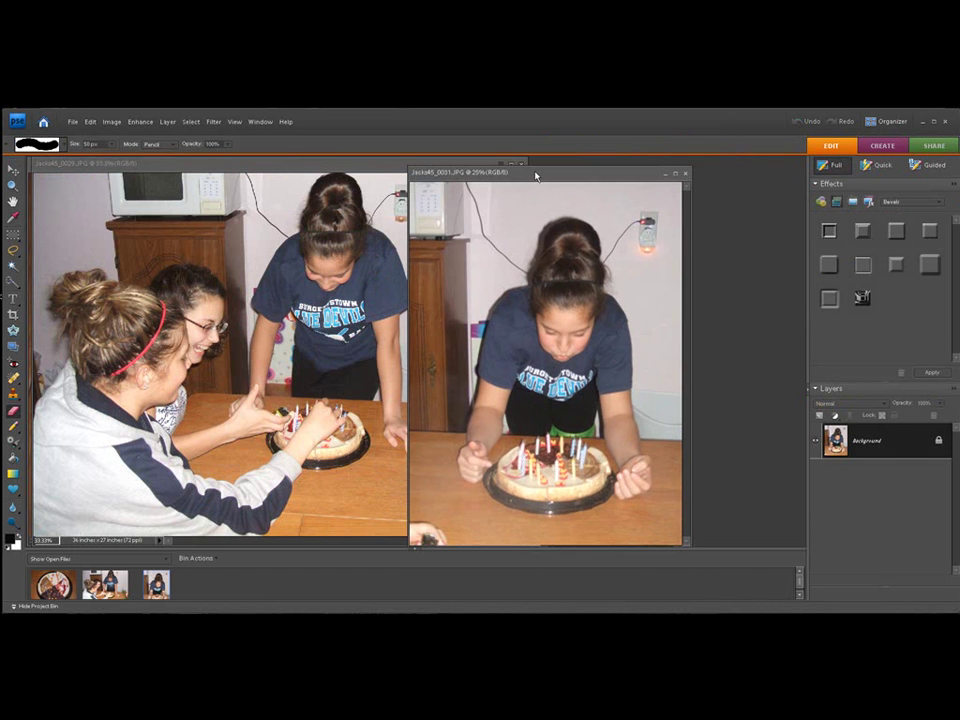
left_click(370, 166)
left_click_drag(371, 168, 465, 169)
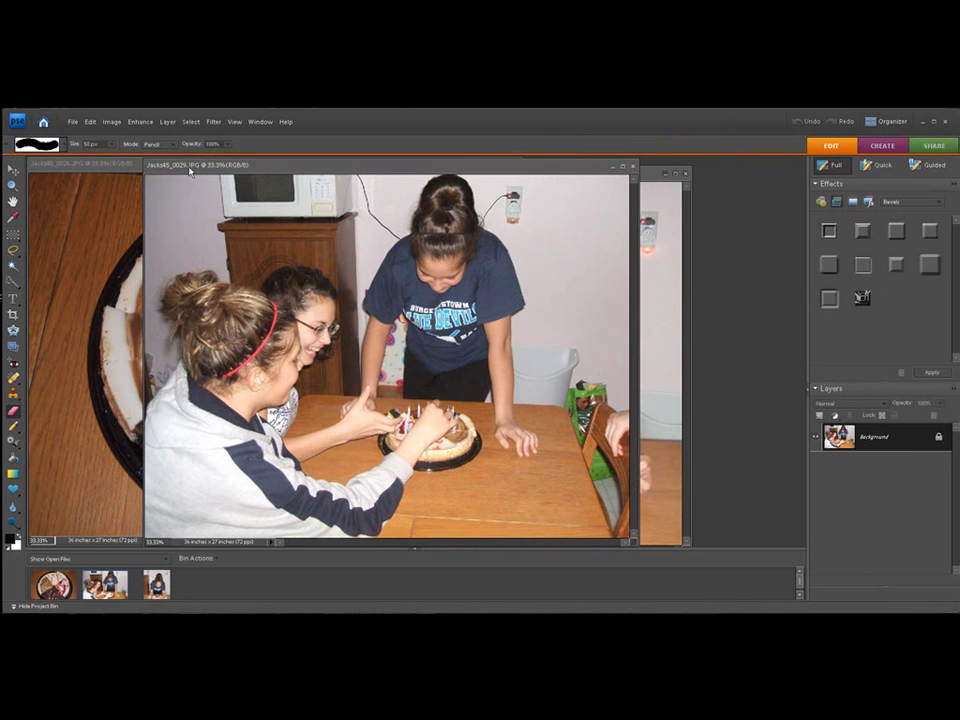
left_click(148, 166)
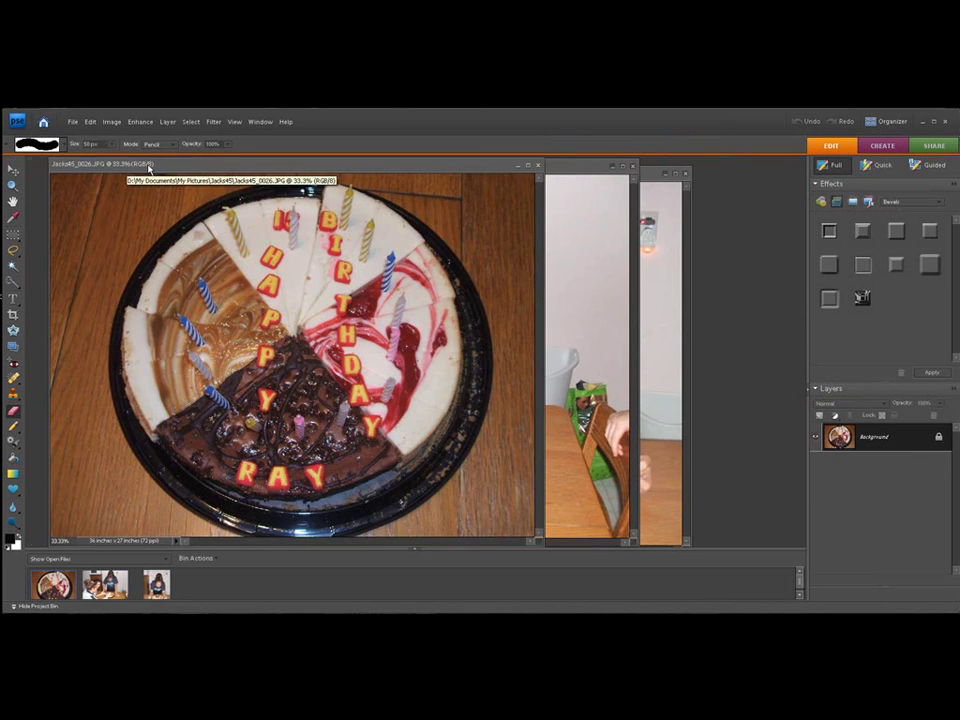
left_click(589, 166)
left_click_drag(617, 170, 446, 165)
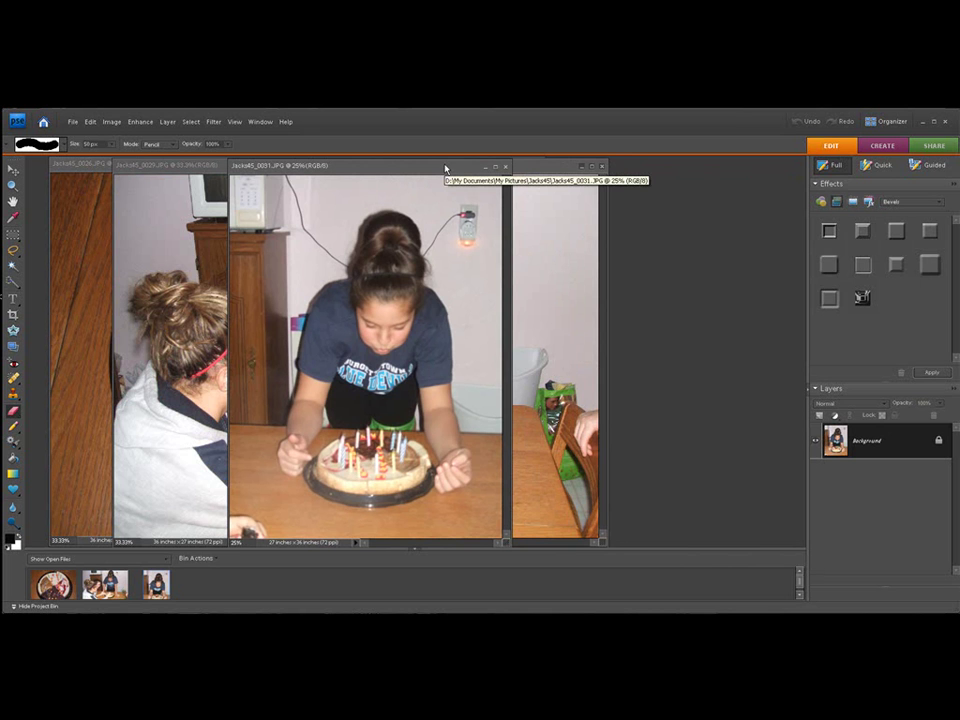
Step: Shift the candle photo windows into an overlapping arrangement and bring up File > New
left_click_drag(446, 168, 382, 167)
left_click_drag(480, 172, 430, 177)
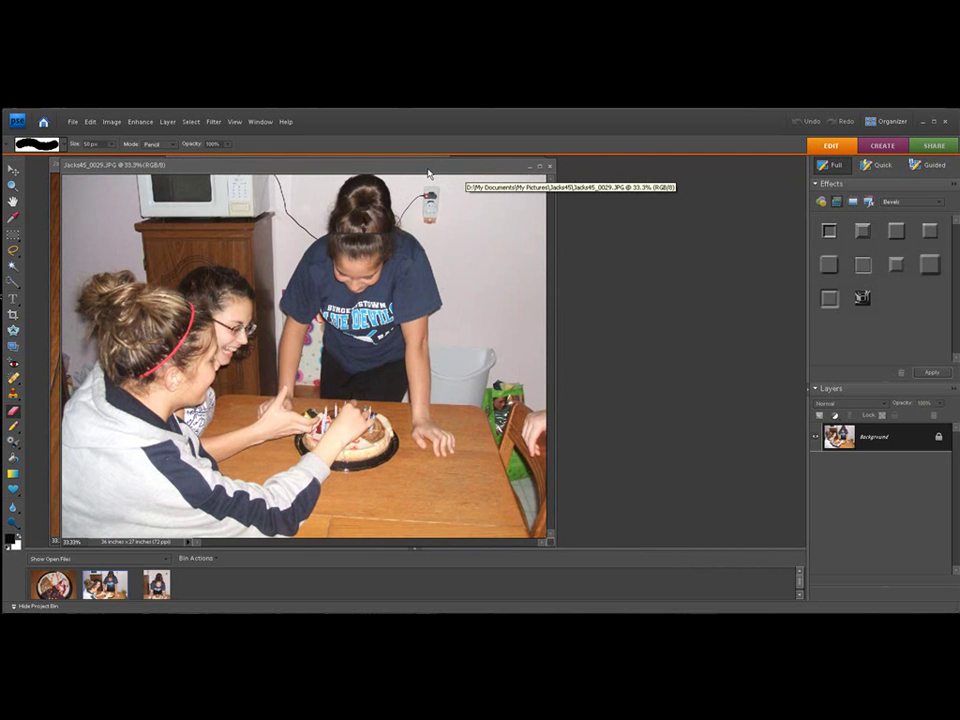
left_click_drag(428, 174, 572, 172)
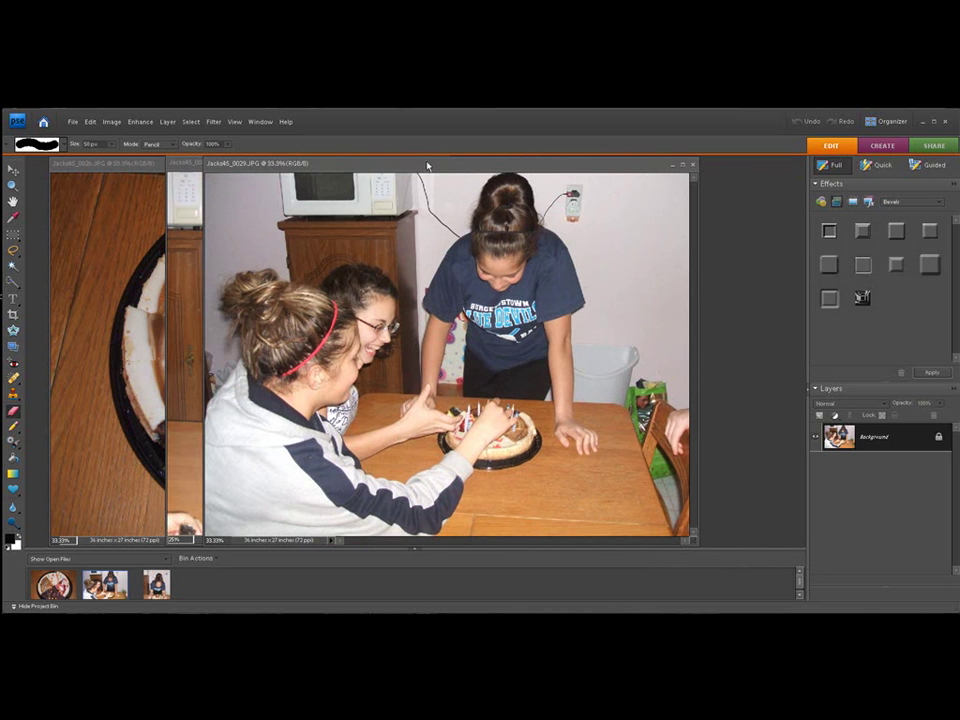
left_click_drag(200, 163, 128, 164)
left_click_drag(412, 163, 319, 163)
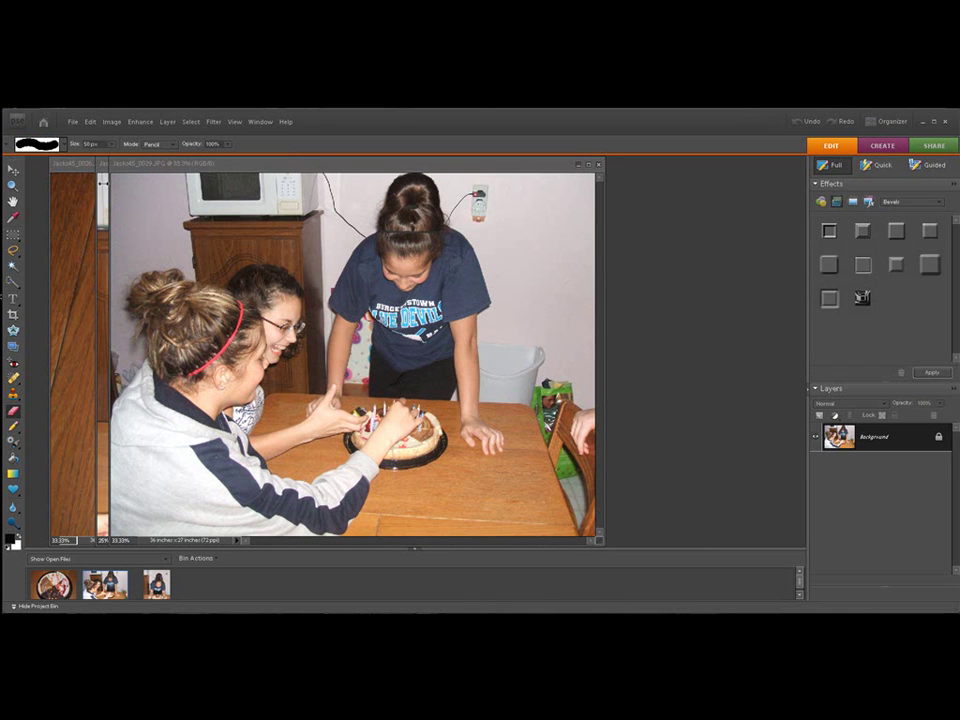
left_click(72, 122)
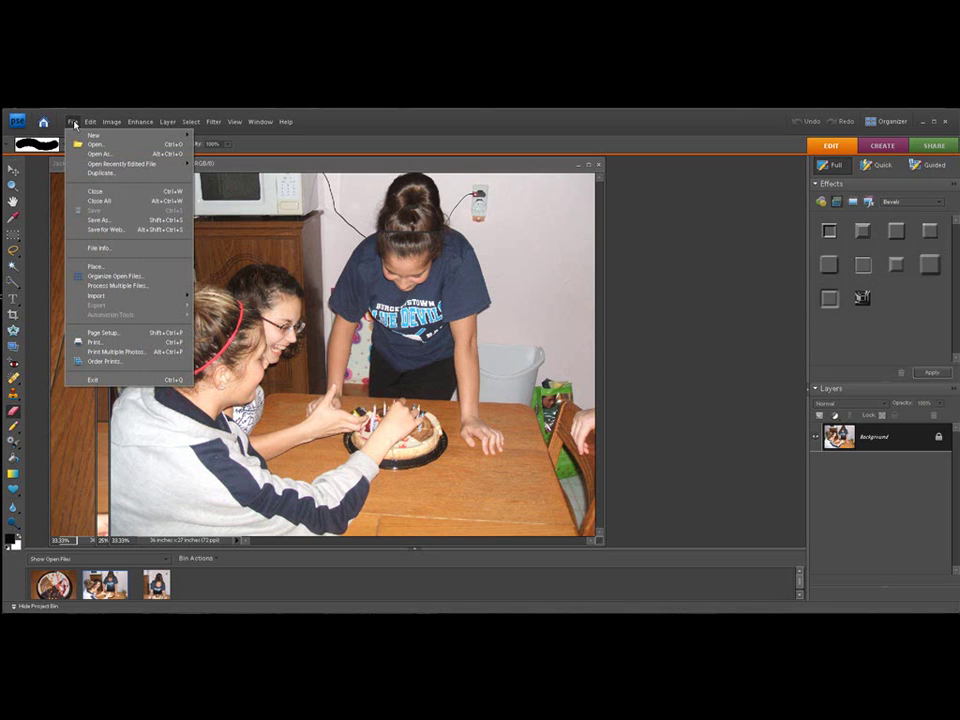
mouse_move(77, 135)
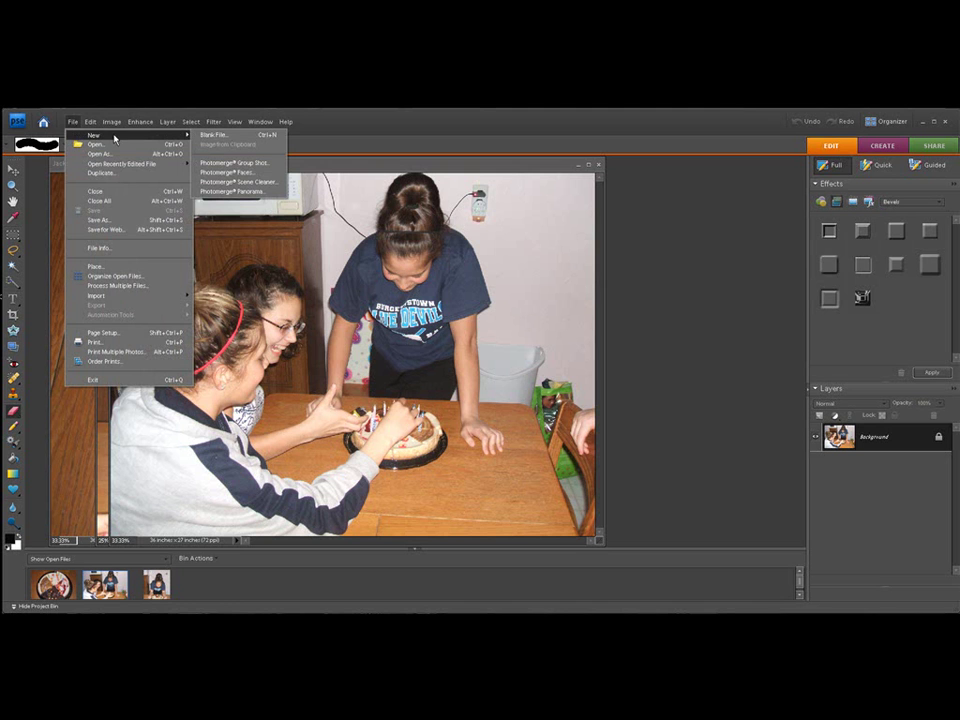
Step: Start a blank file named Layout, 10 x 8 inches at 300 pixels/inch
left_click(206, 135)
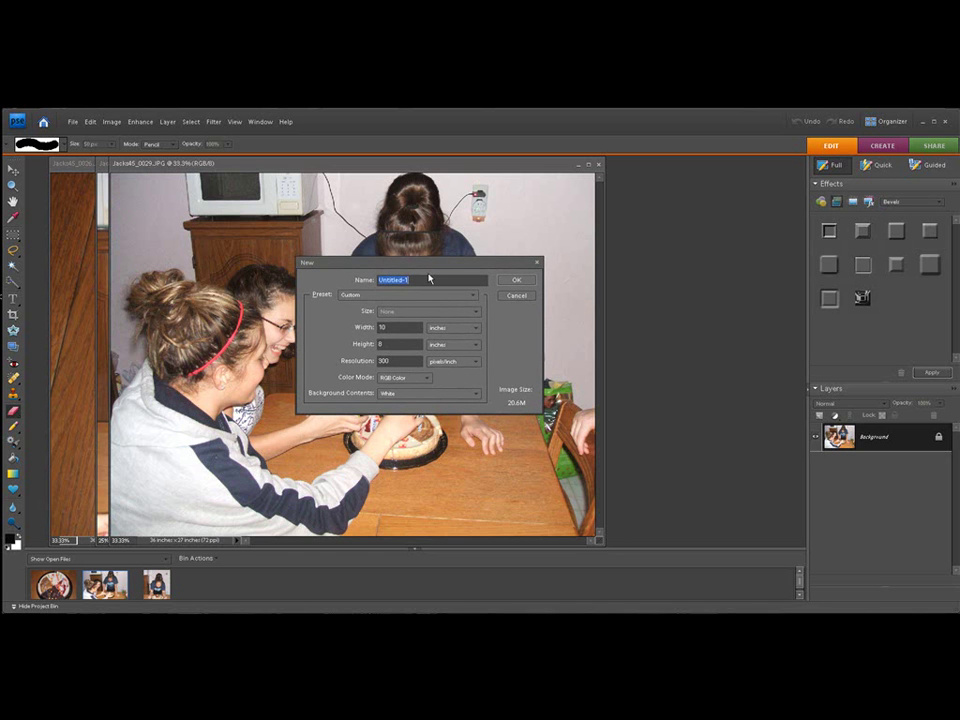
type("Layout")
left_click(416, 328)
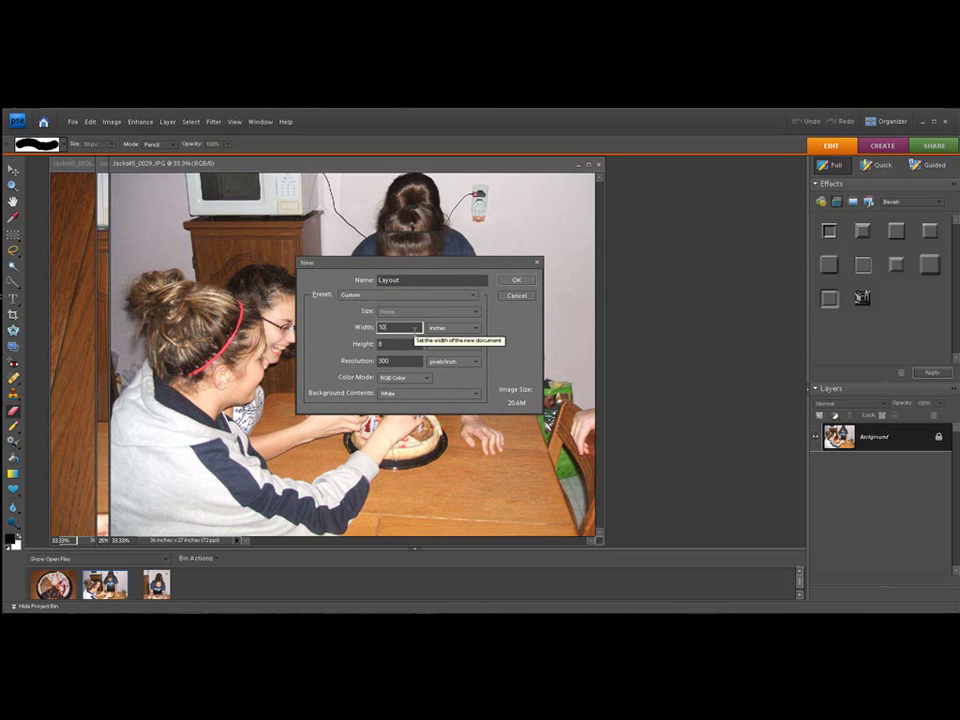
left_click(412, 345)
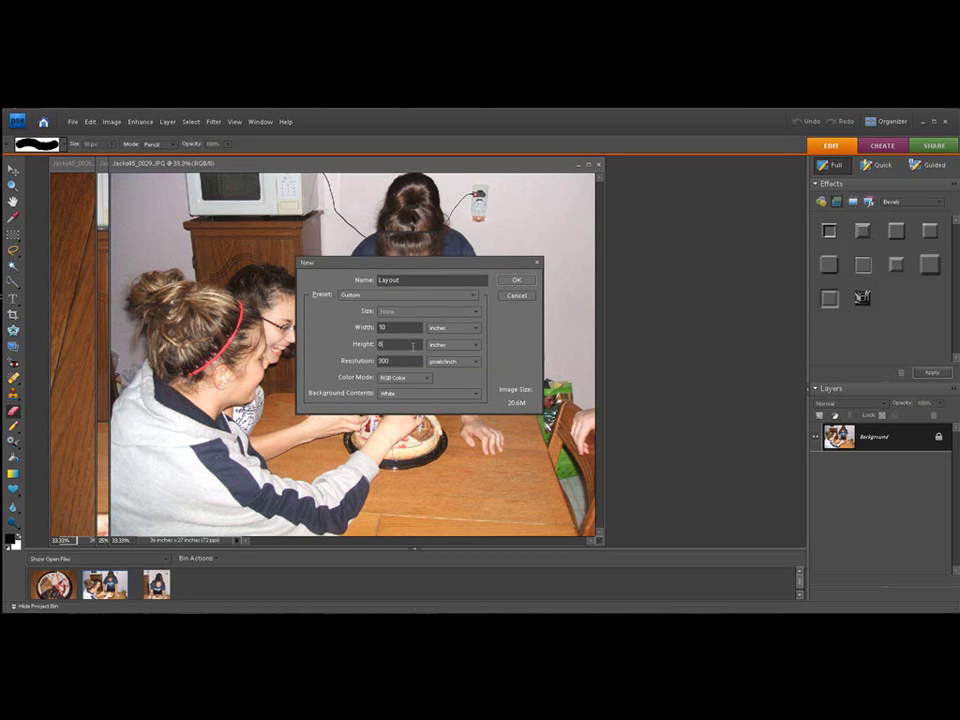
left_click(416, 328)
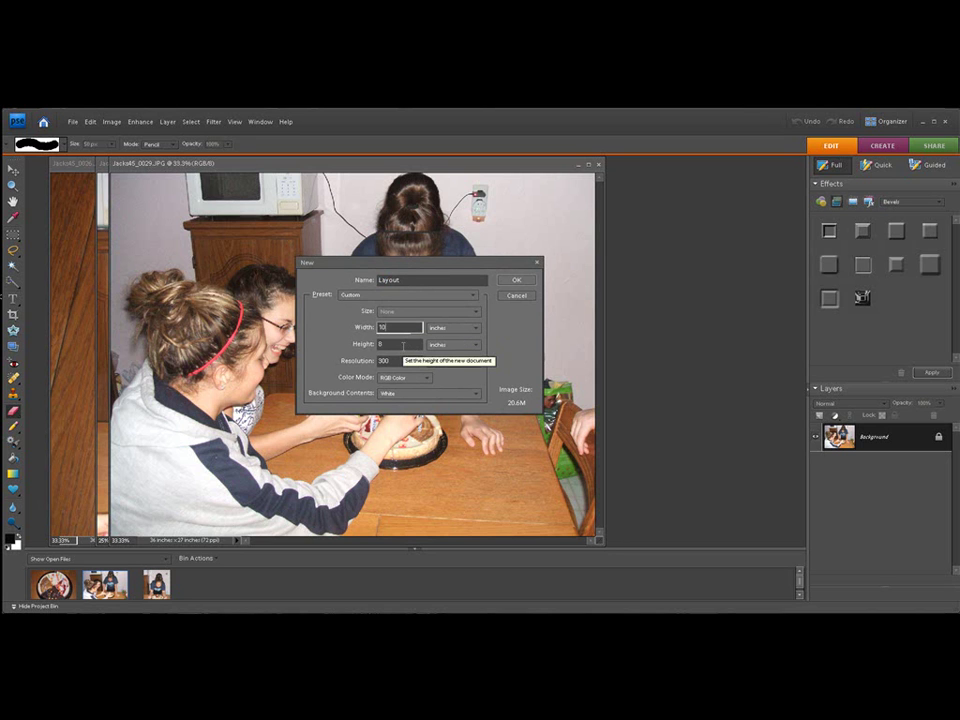
left_click(403, 345)
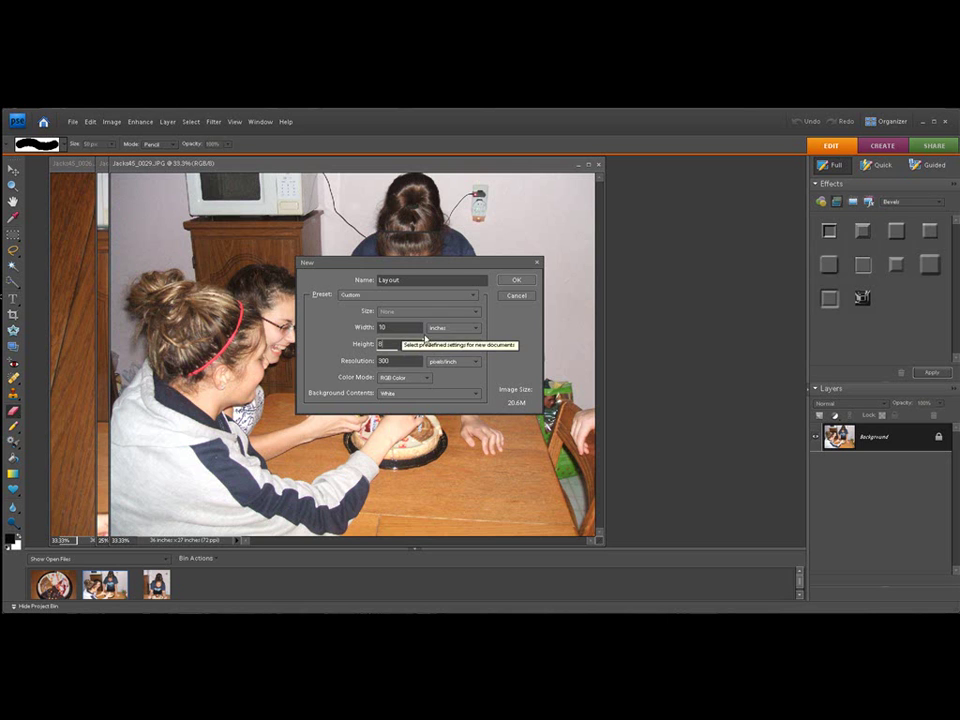
left_click(478, 330)
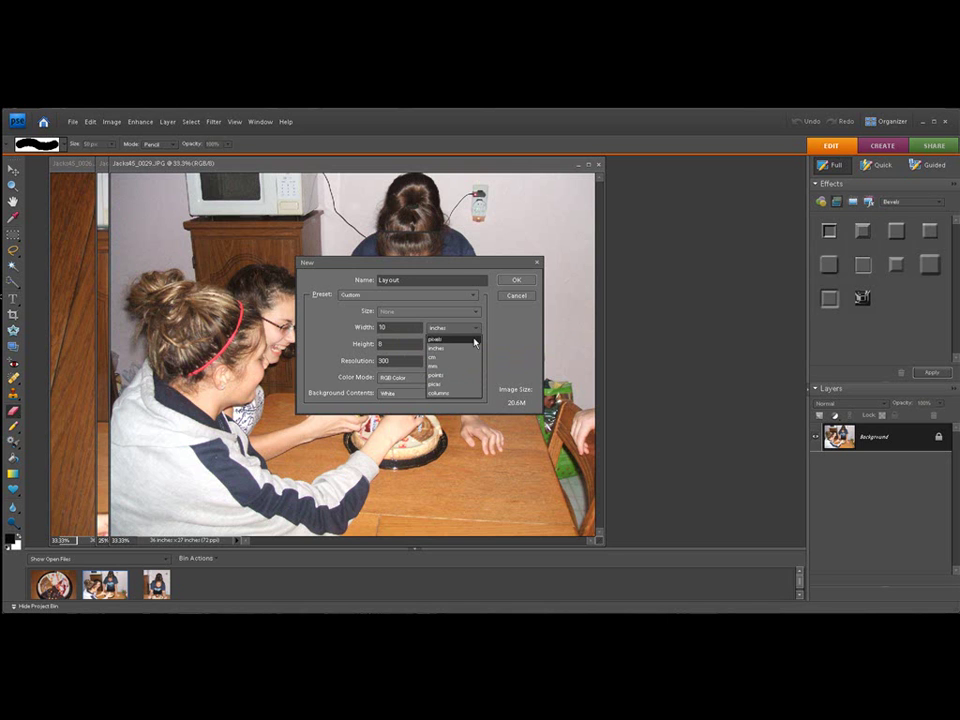
left_click(478, 341)
left_click(476, 329)
left_click(473, 349)
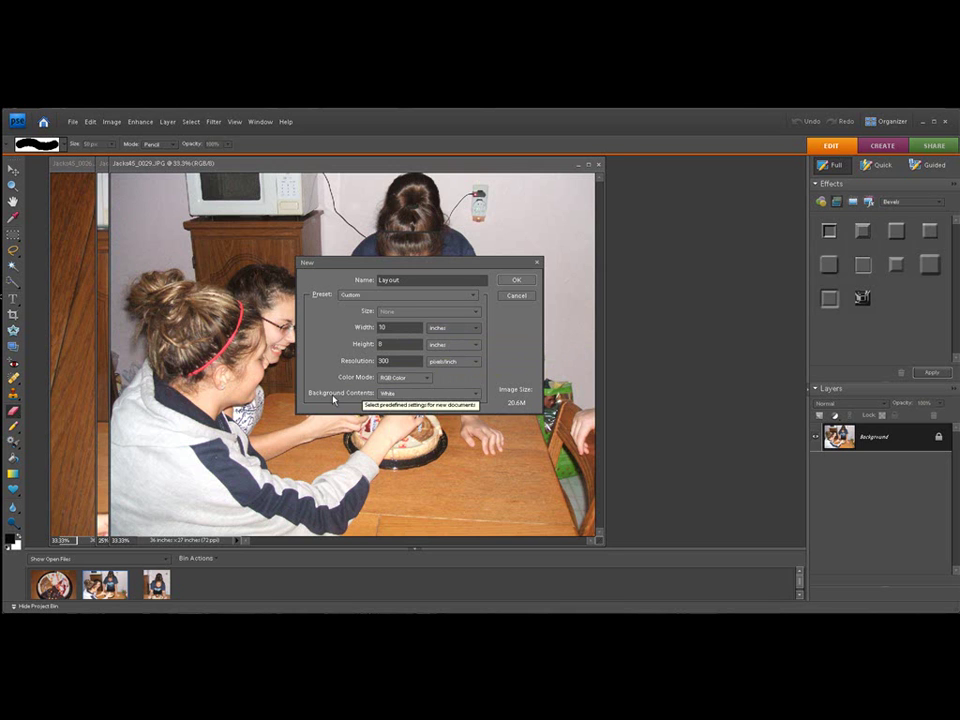
Step: Keep White as background contents, create the document, and move its window right
left_click(477, 395)
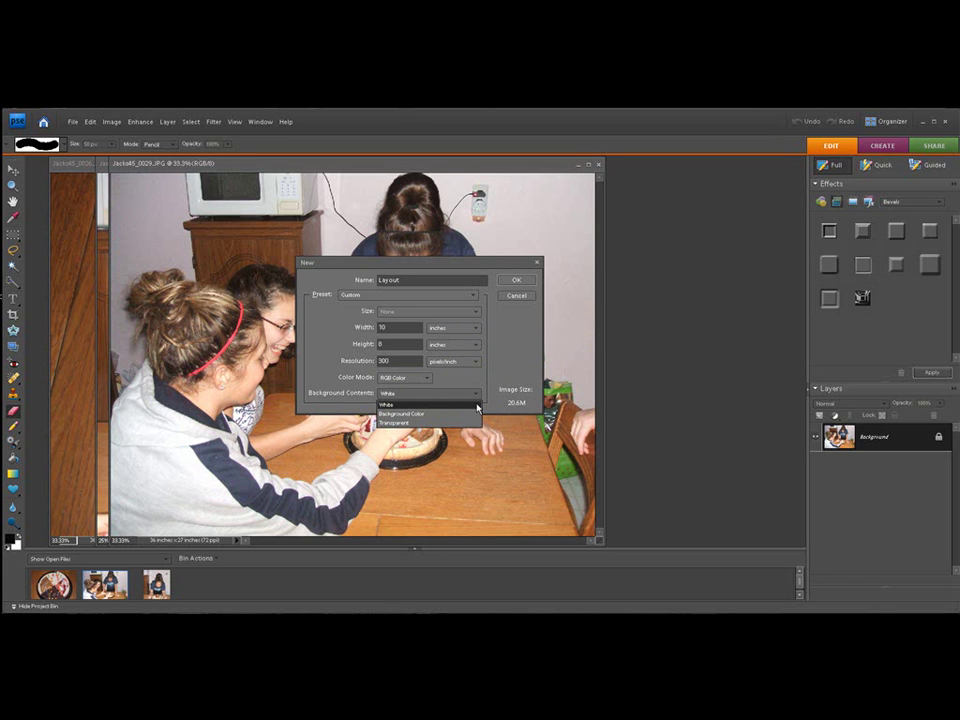
left_click(477, 395)
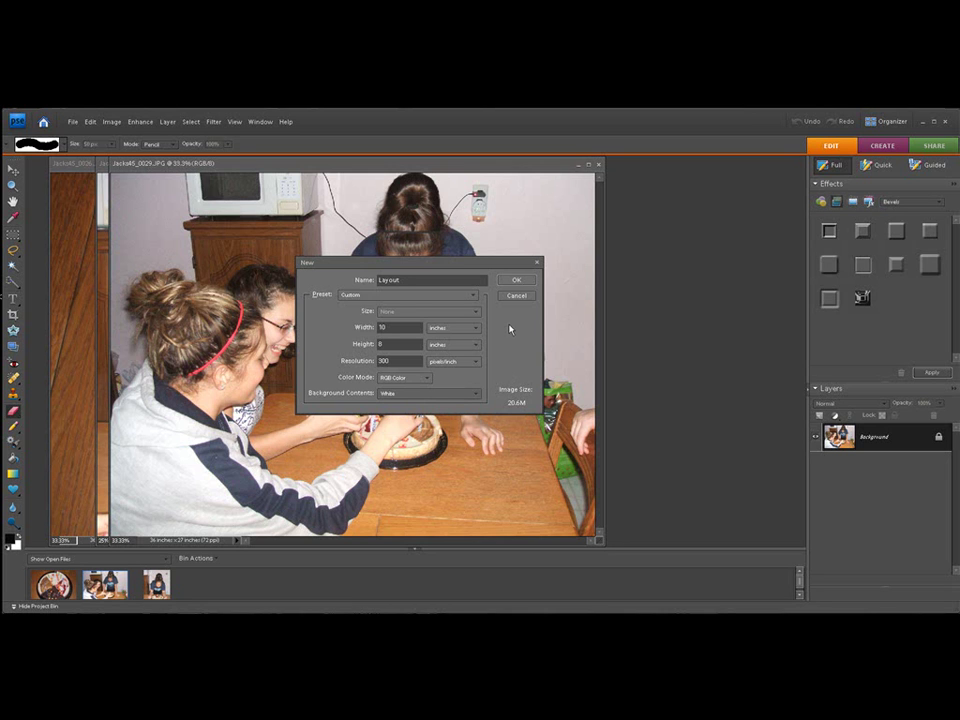
left_click(515, 281)
left_click_drag(283, 176, 496, 169)
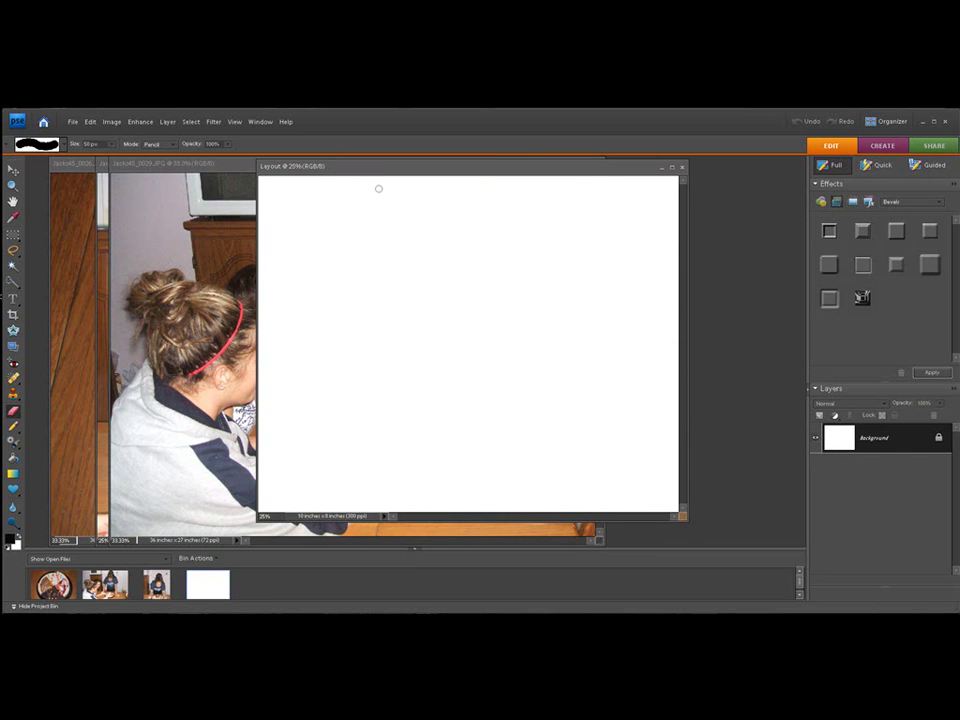
Step: Reposition the Layout window and double-click the Hand tool to fit the page on screen
left_click_drag(381, 176, 360, 182)
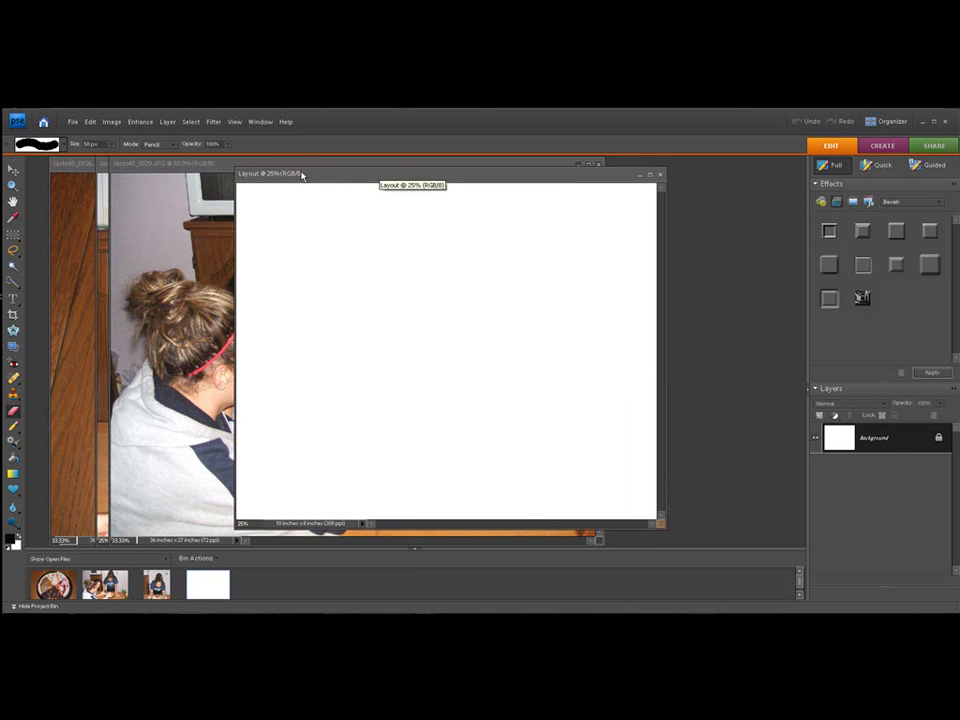
left_click(234, 122)
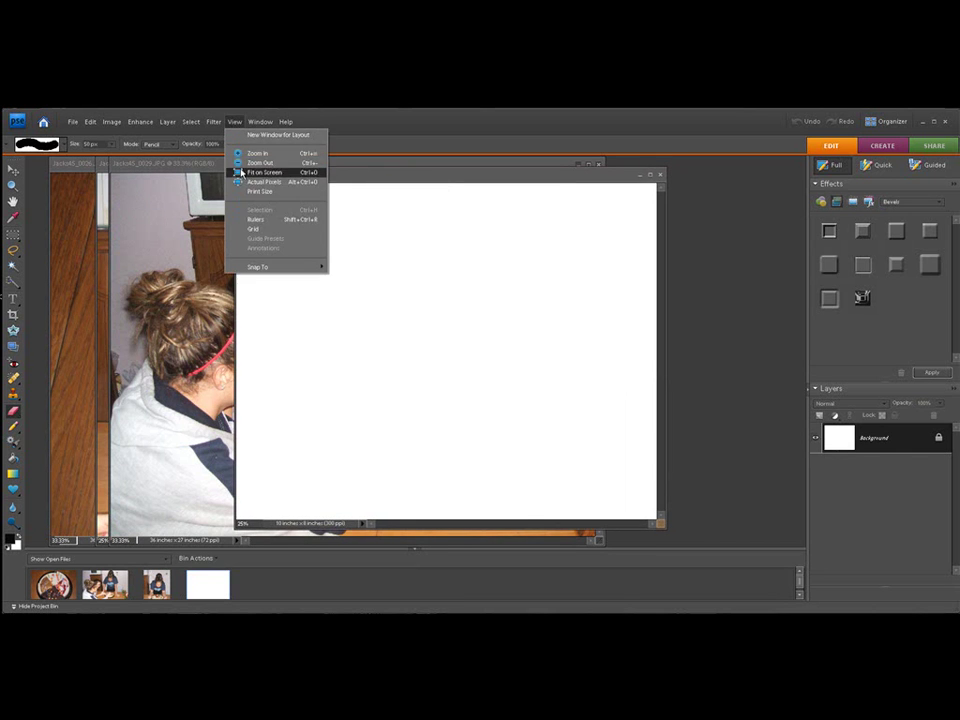
left_click(236, 122)
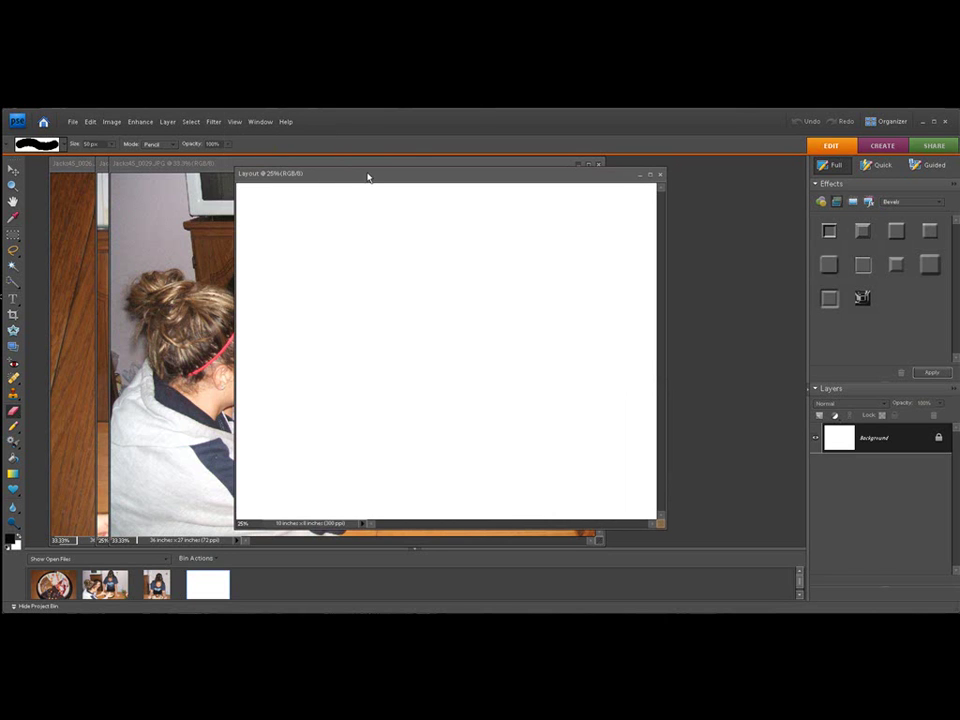
left_click_drag(368, 177, 332, 177)
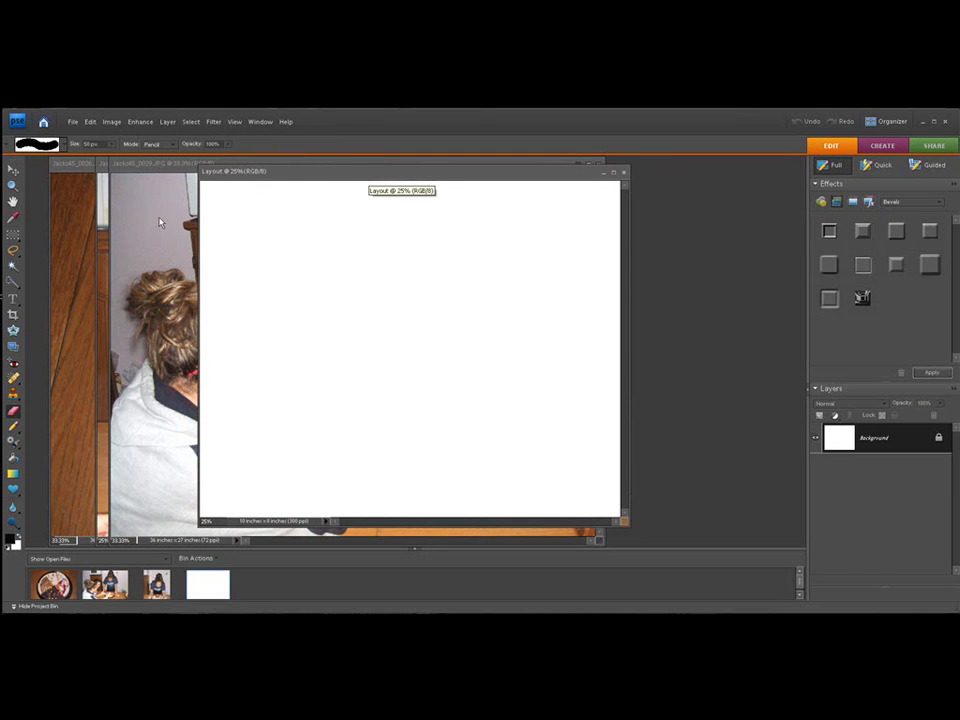
double_click(12, 201)
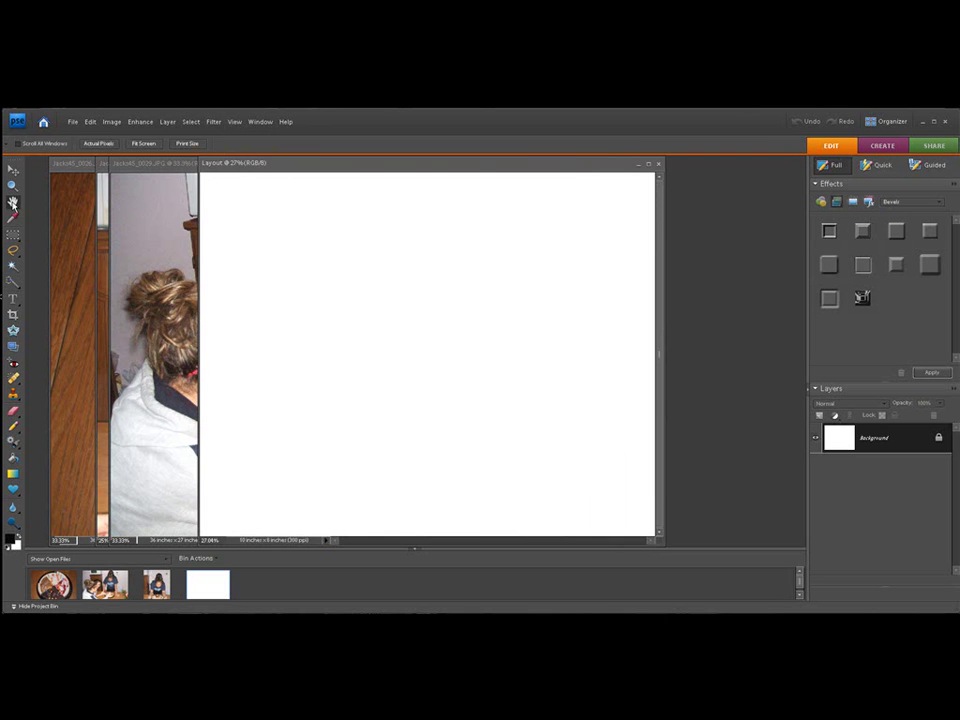
left_click_drag(465, 167, 512, 167)
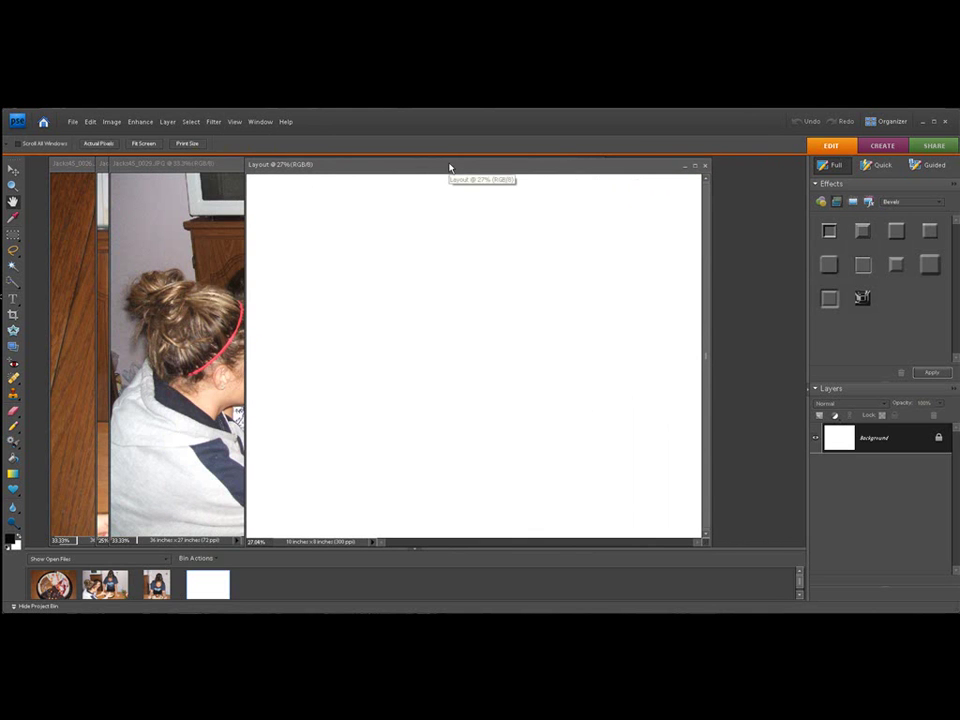
mouse_move(450, 168)
left_mouse_down()
mouse_move(476, 164)
mouse_move(454, 166)
left_mouse_up()
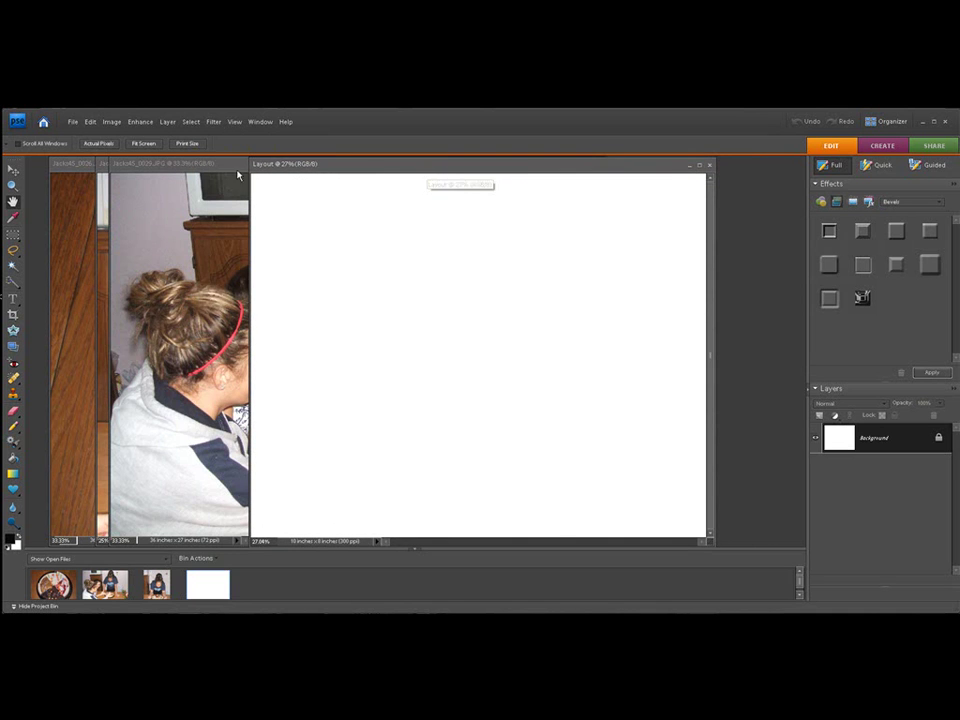
Step: Arrange the Layout and cake-table photo windows so both are visible
left_click(228, 168)
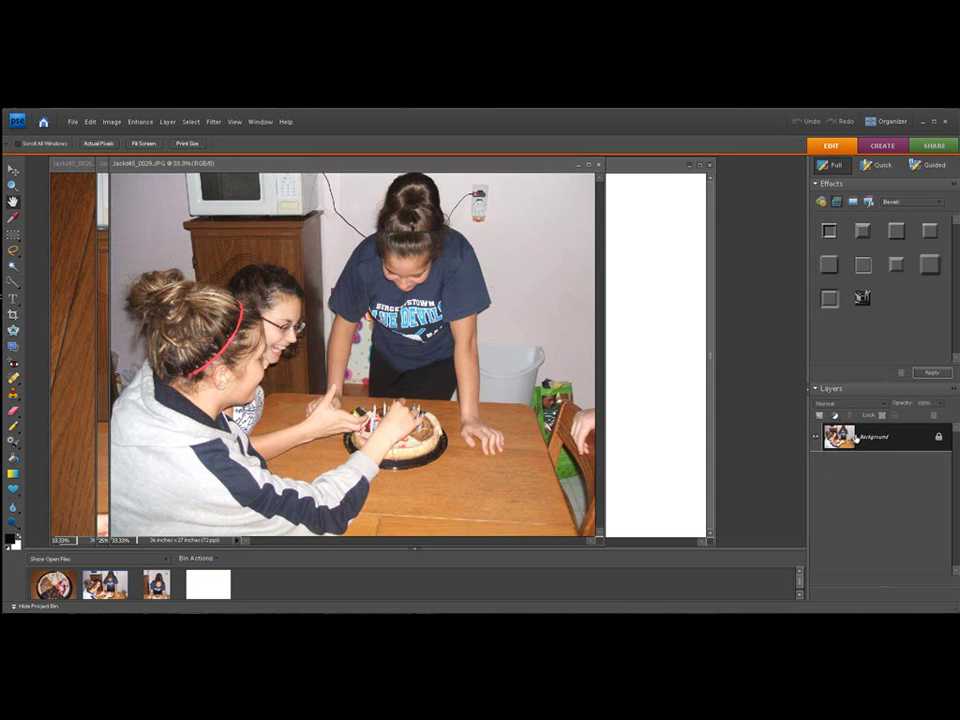
left_click(656, 172)
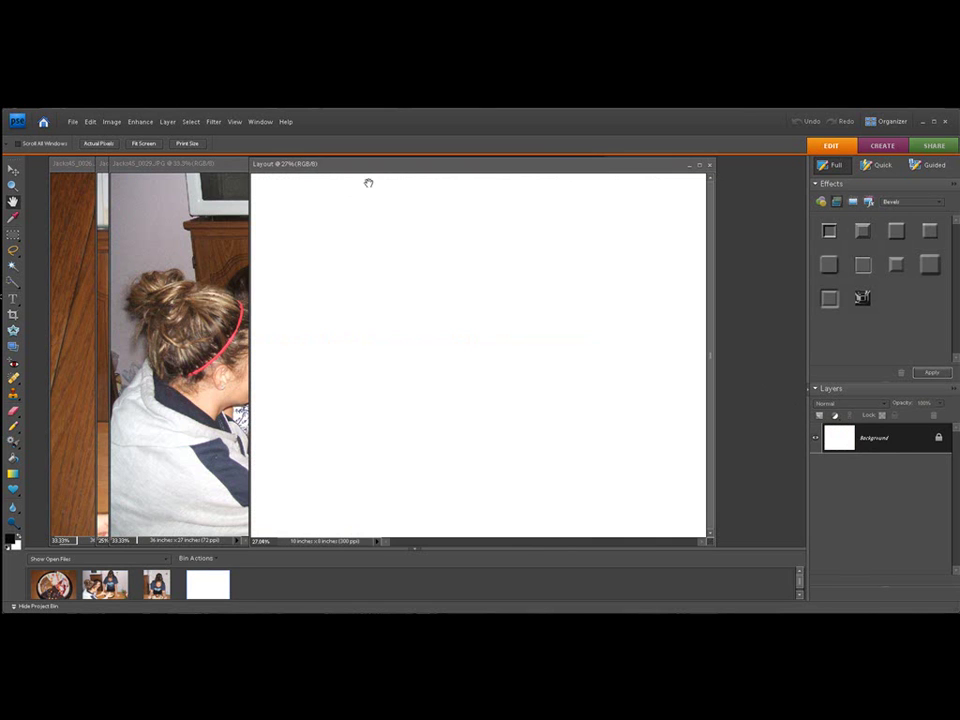
left_click_drag(375, 171, 414, 171)
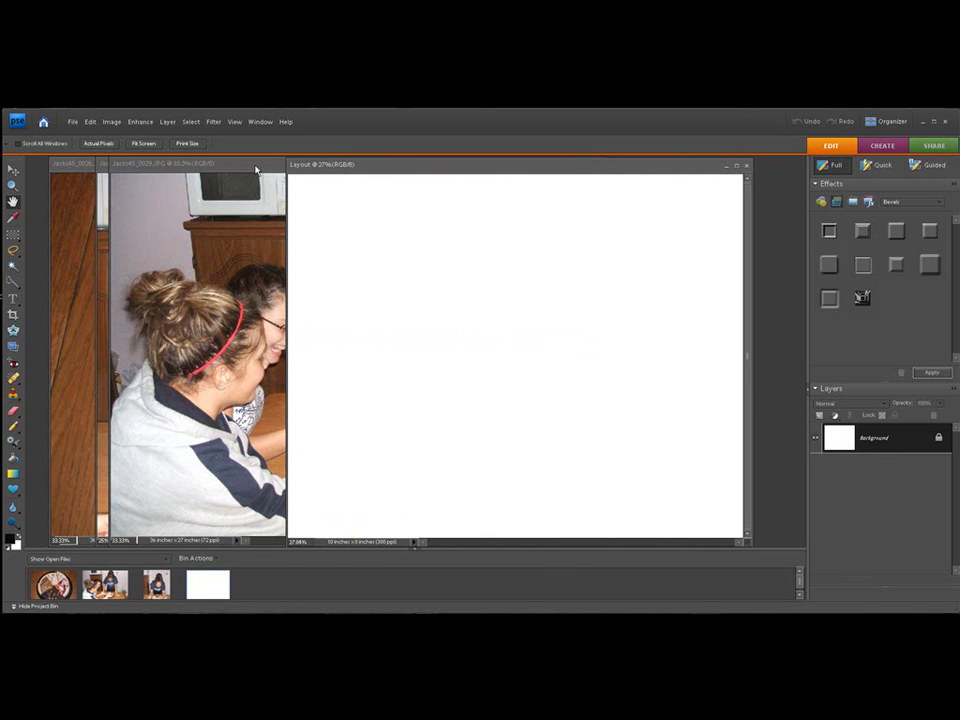
left_click_drag(256, 170, 225, 167)
Step: Select all of the cake-table photo and drag it into Layout as Layer 1 with the Move tool
left_click(14, 172)
left_click(196, 124)
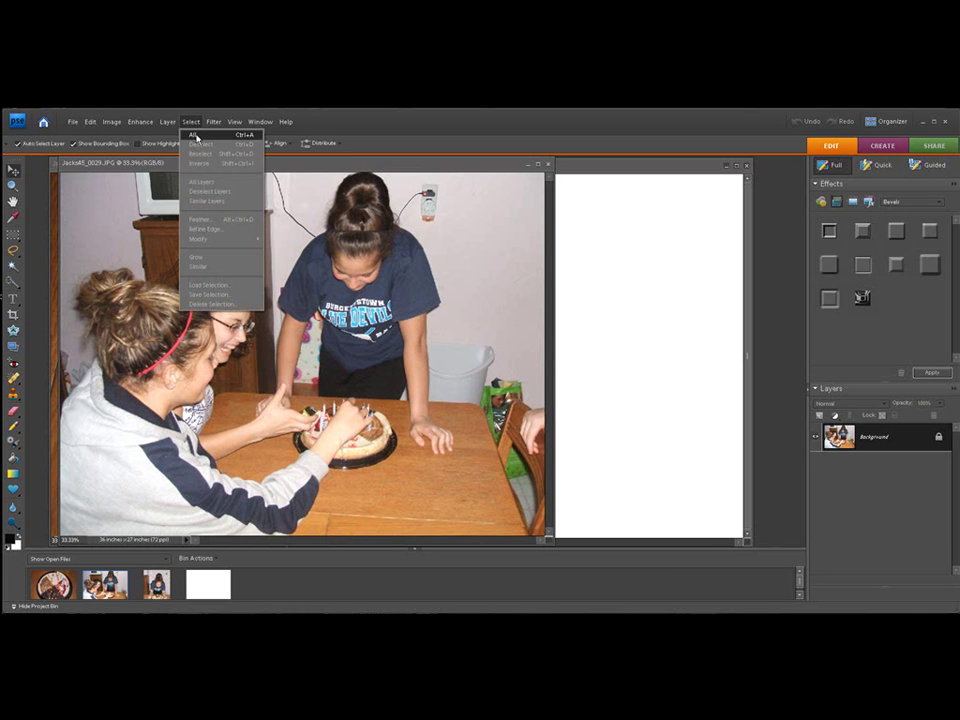
left_click(193, 135)
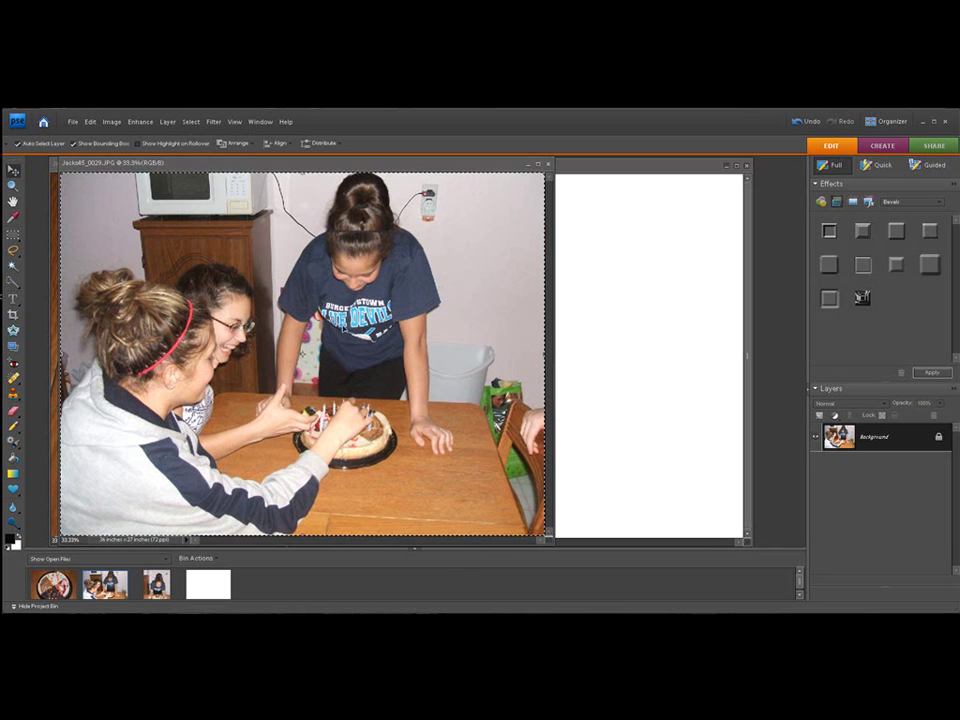
left_click_drag(303, 355, 594, 350)
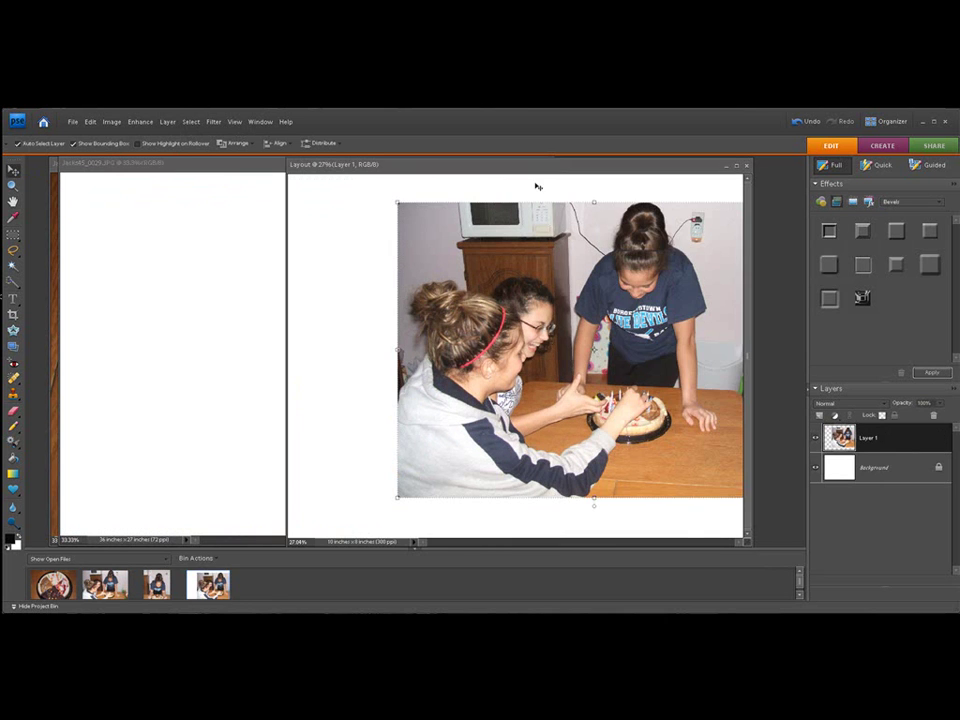
left_click_drag(534, 168, 438, 168)
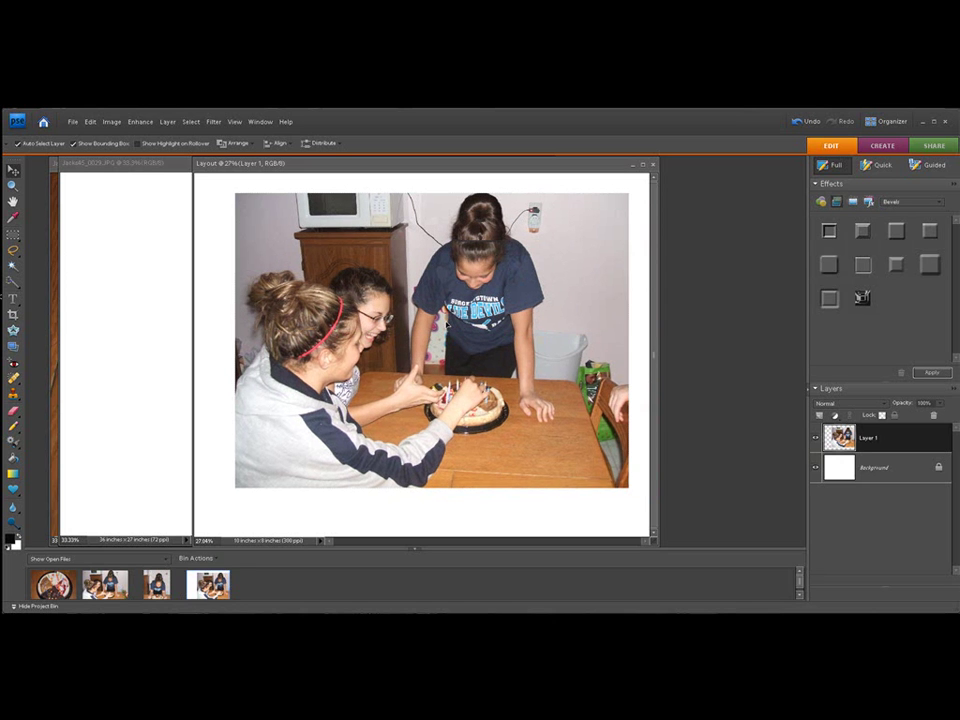
Step: Scale the cake-table photo to about 37.6%, move it to the right side, and commit
left_click(403, 324)
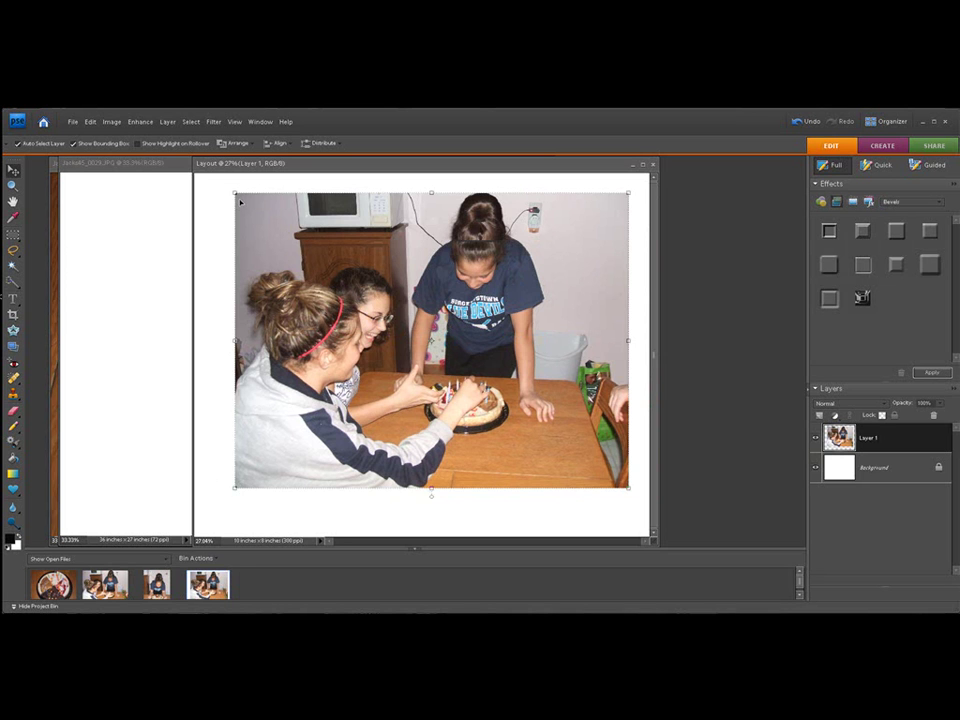
left_click_drag(235, 194, 317, 249)
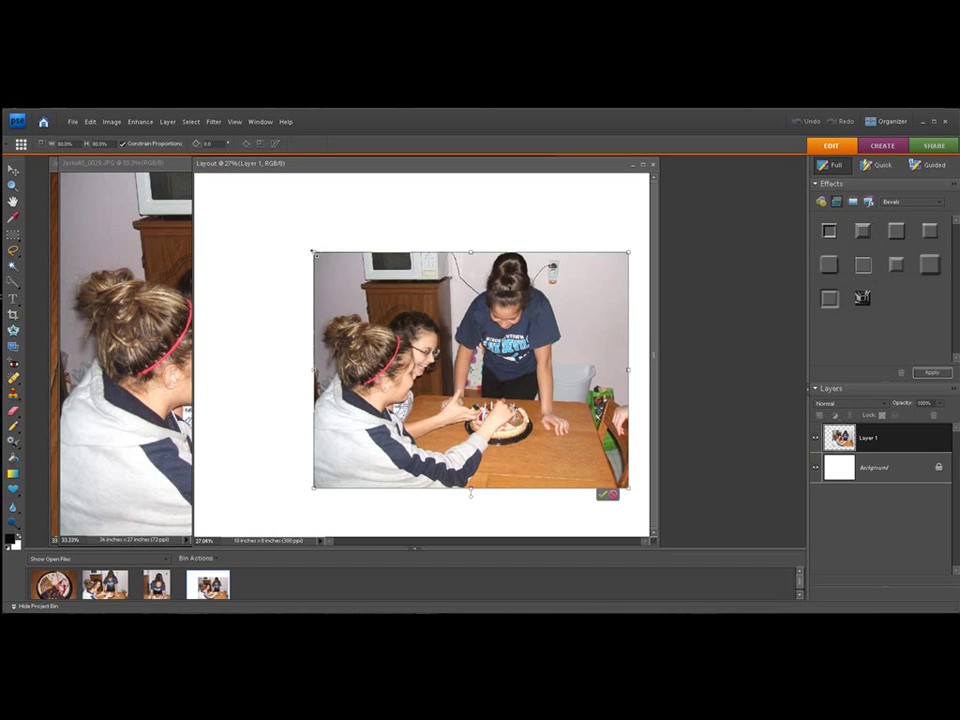
left_click_drag(314, 252, 472, 393)
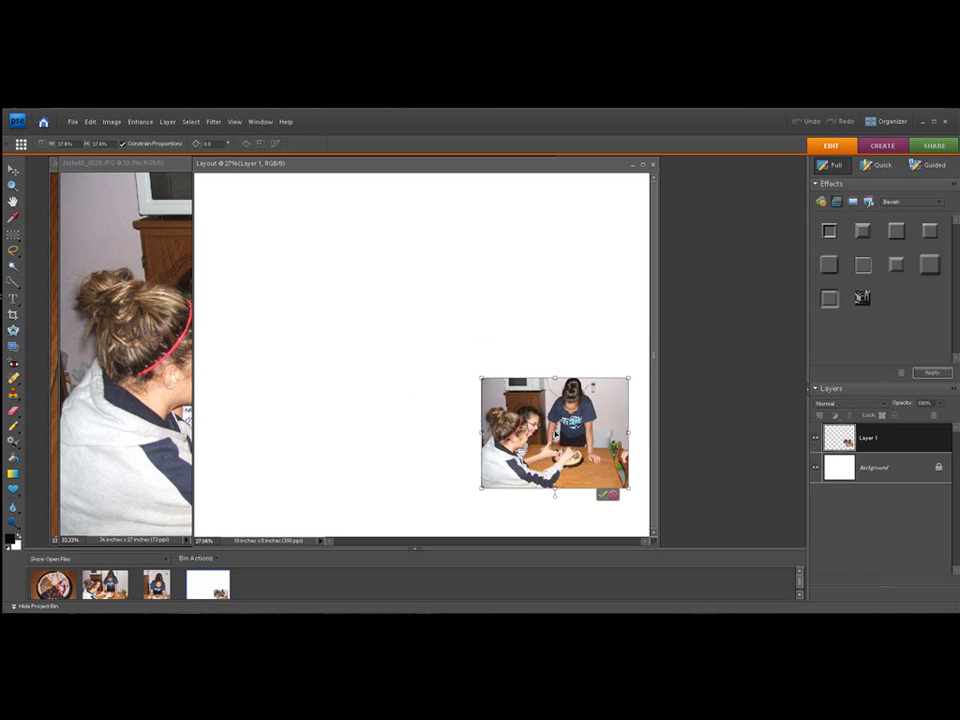
left_click_drag(556, 432, 571, 332)
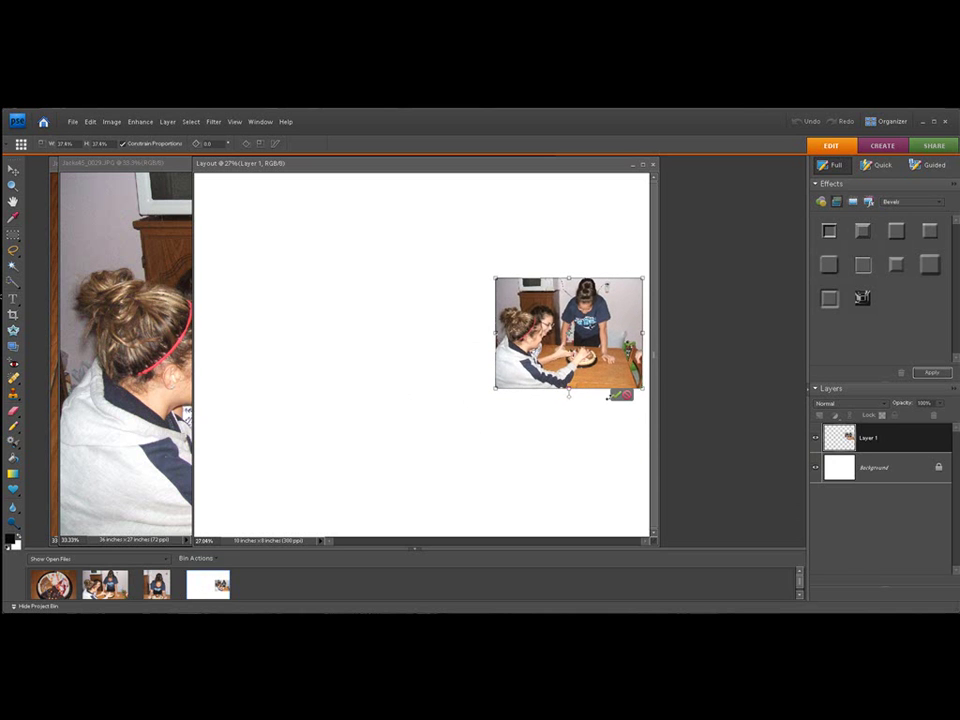
left_click(616, 397)
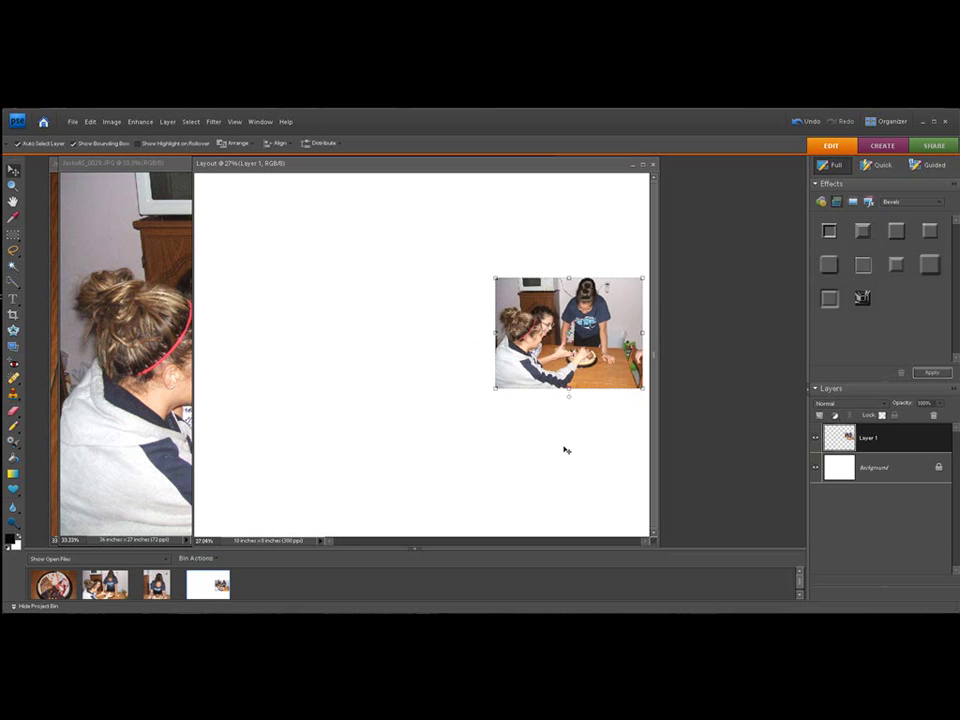
left_click_drag(326, 164, 411, 168)
left_click(214, 162)
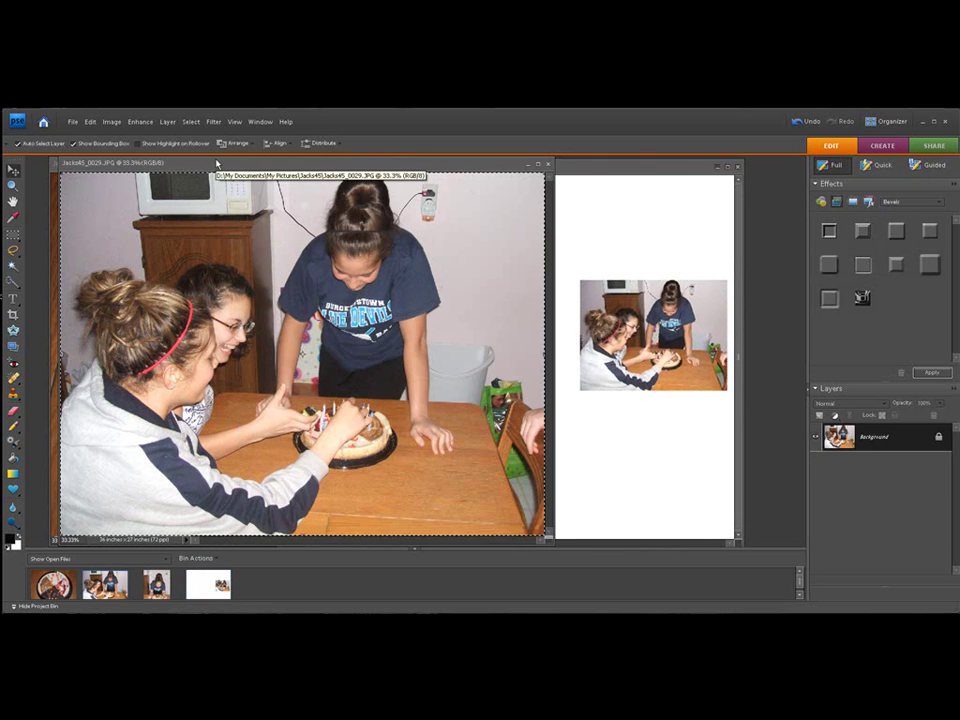
Step: Select all of Jacko45_0091 and drag it into the Layout as Layer 2
left_click(532, 167)
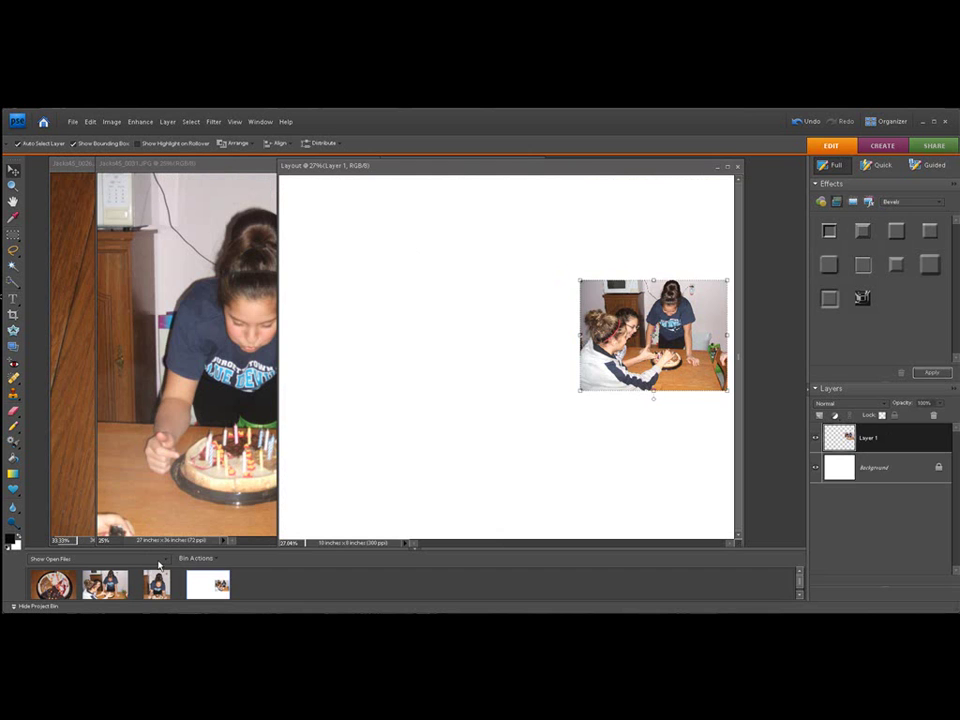
left_click(221, 166)
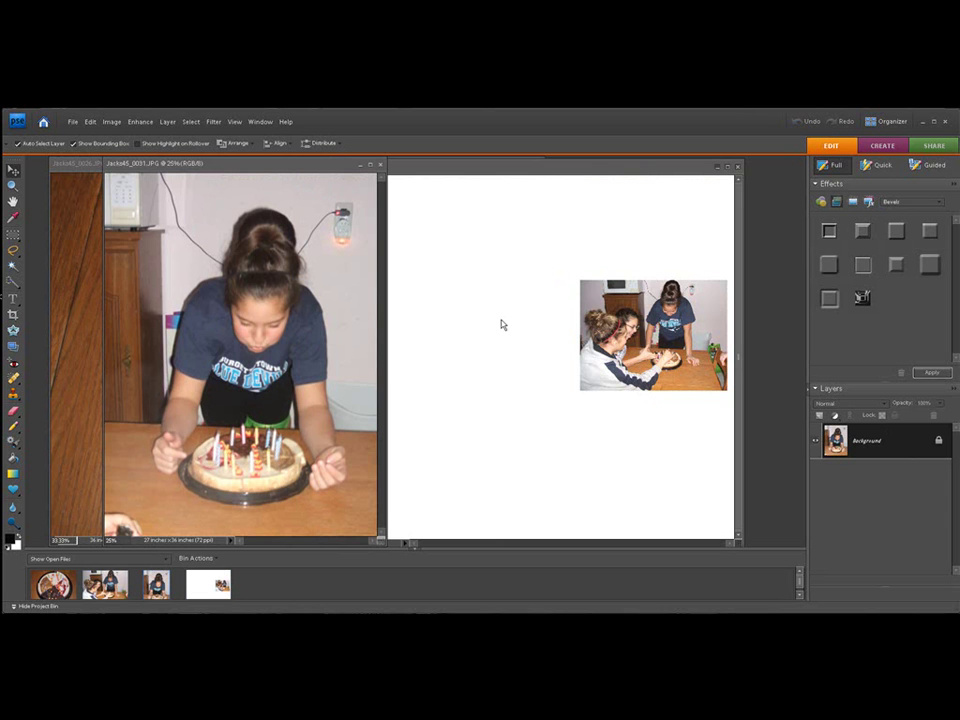
left_click(191, 121)
left_click(200, 141)
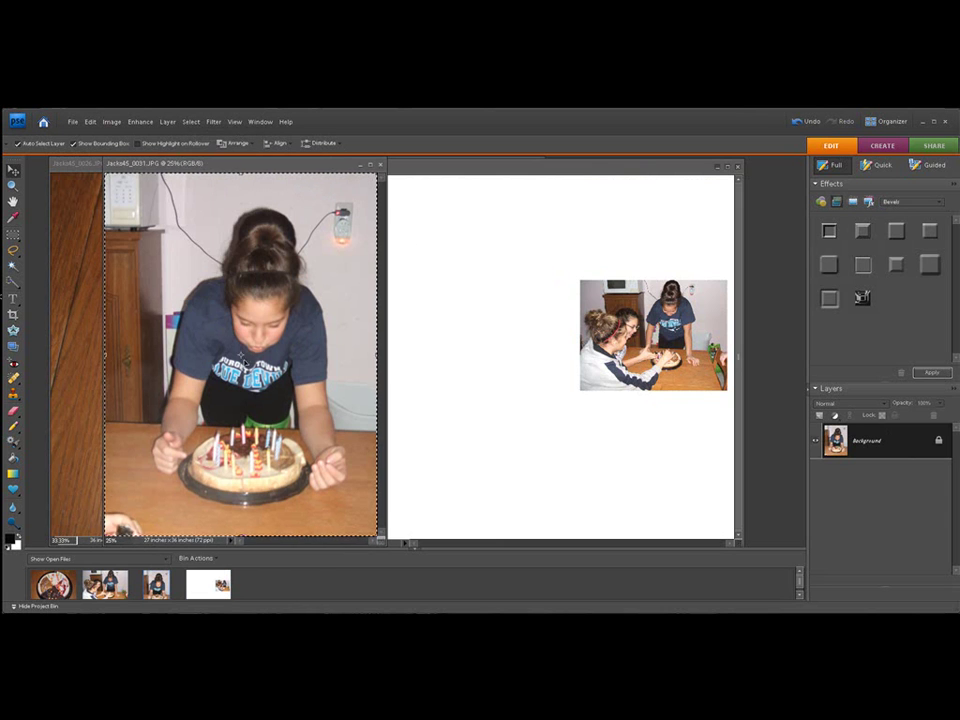
left_click_drag(243, 357, 487, 354)
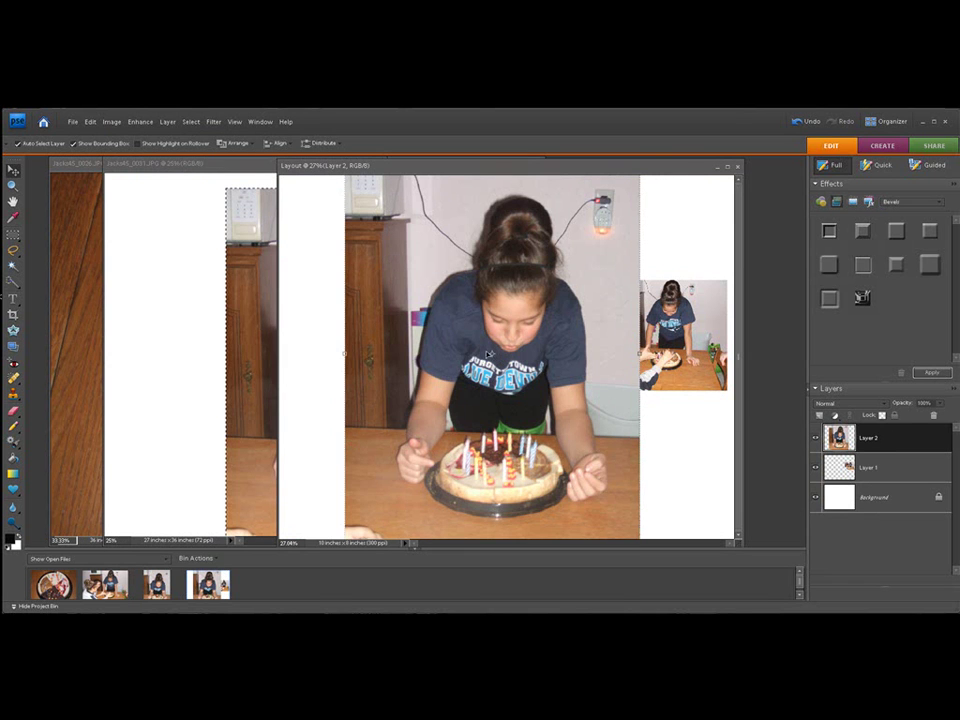
left_click_drag(489, 353, 508, 383)
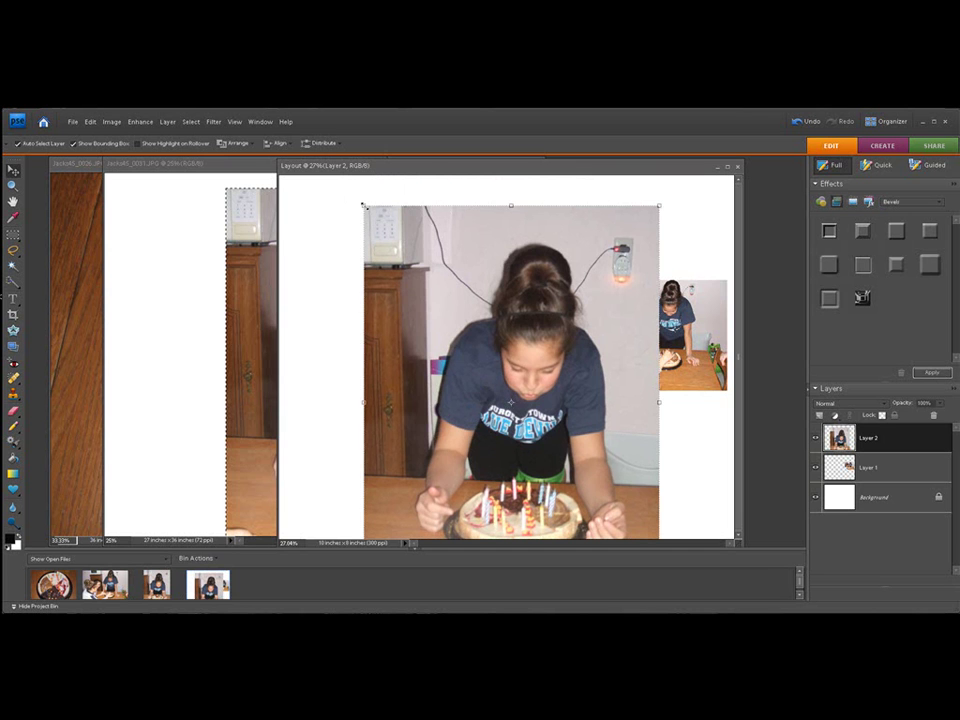
Step: Scale the candle-blowing photo to about 60.6% and place it left of the first photo
left_click_drag(364, 205, 514, 377)
left_click_drag(578, 474, 464, 317)
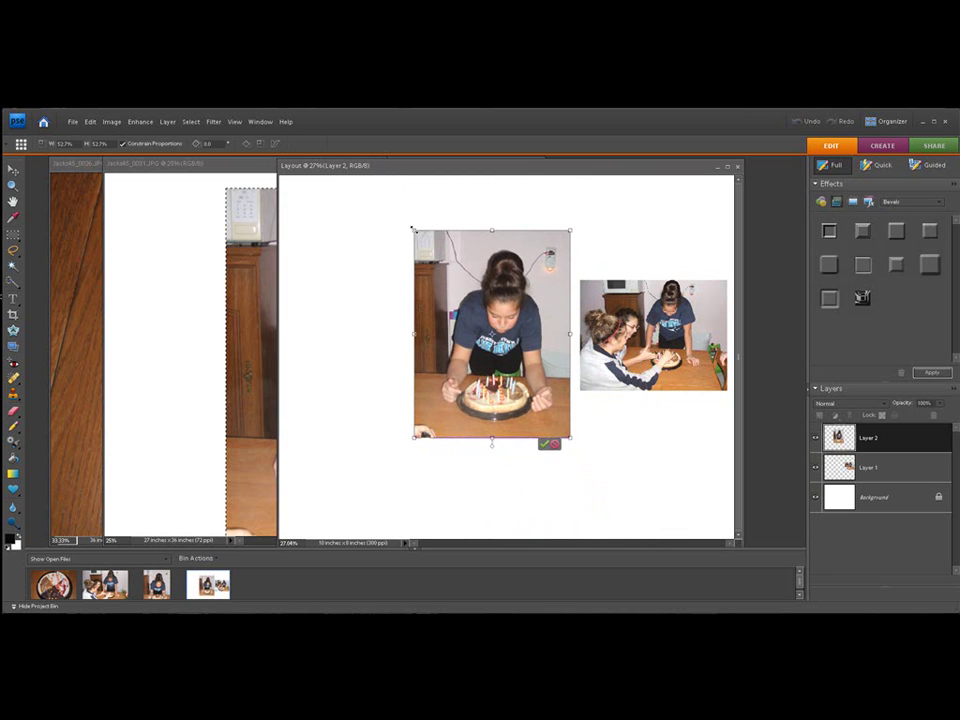
left_click_drag(413, 229, 427, 246)
left_click_drag(498, 340, 505, 329)
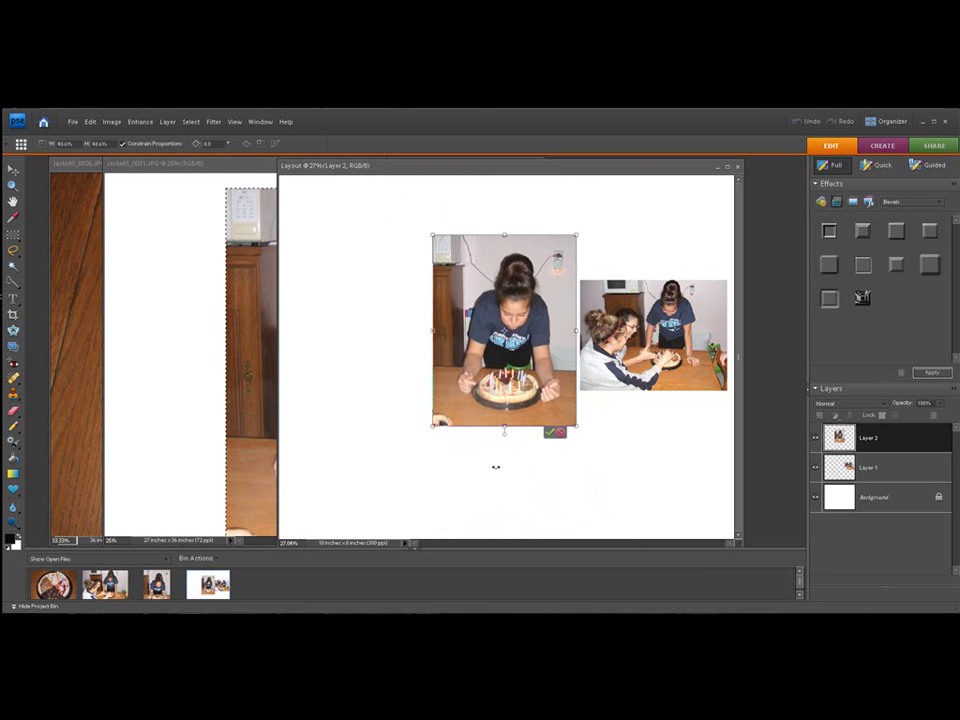
key("Return")
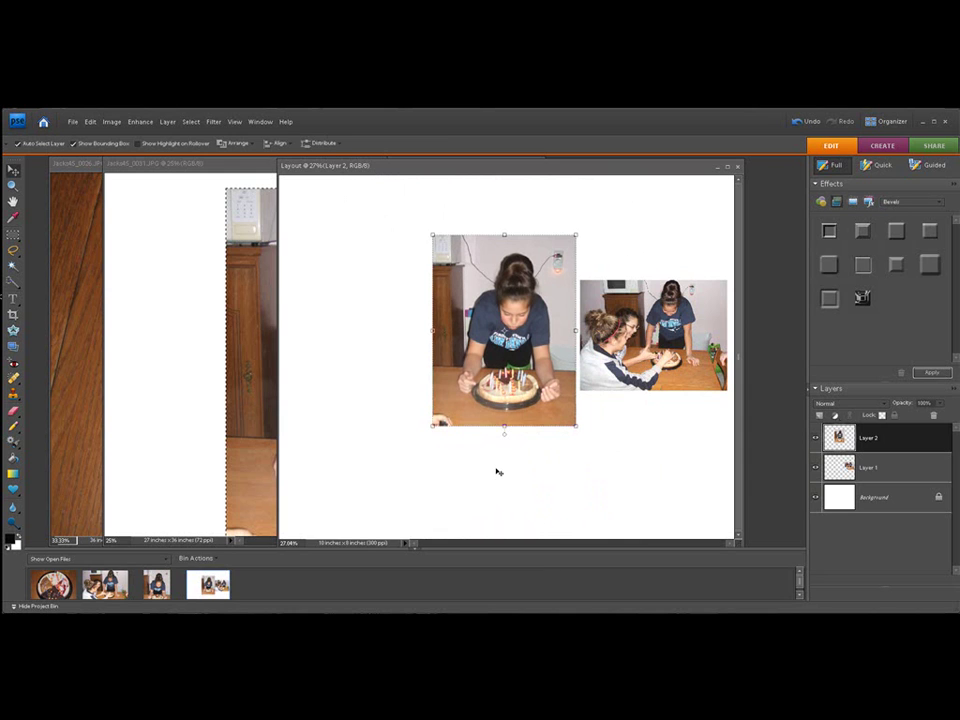
left_click(274, 262)
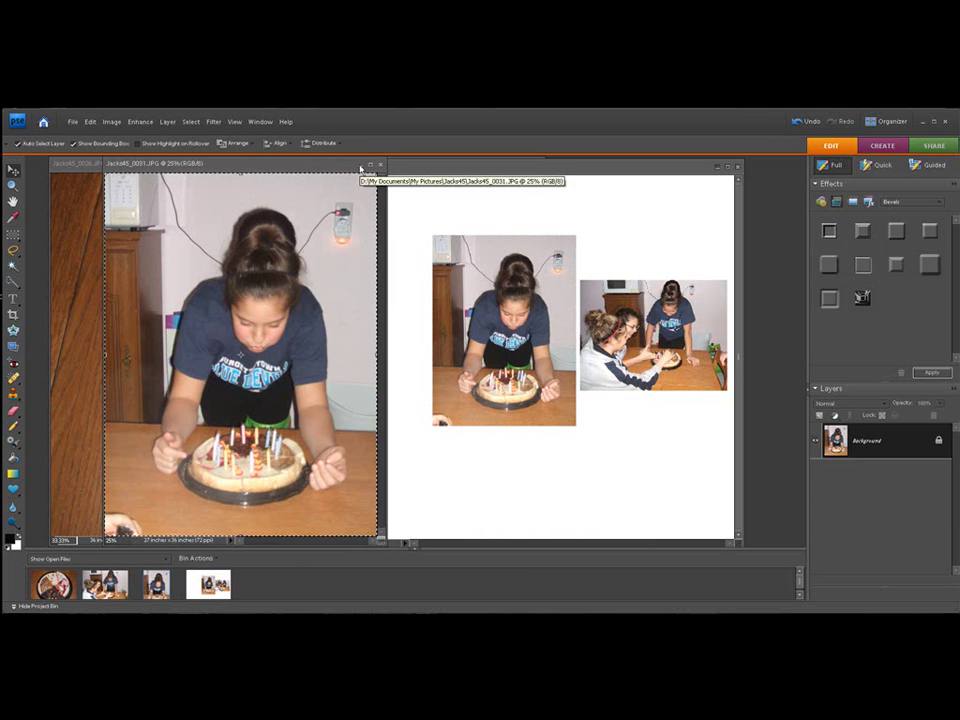
Step: Minimize Jacko45_0091, select all of the cake image, and drag it onto the Layout as Layer 3
left_click(363, 168)
left_click(260, 163)
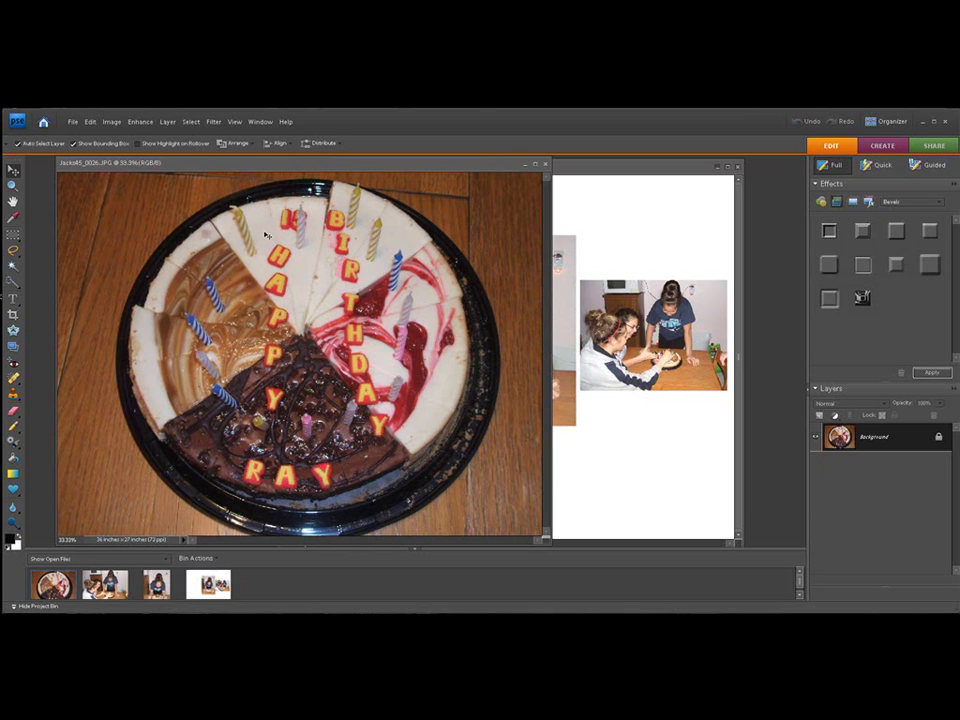
left_click(189, 121)
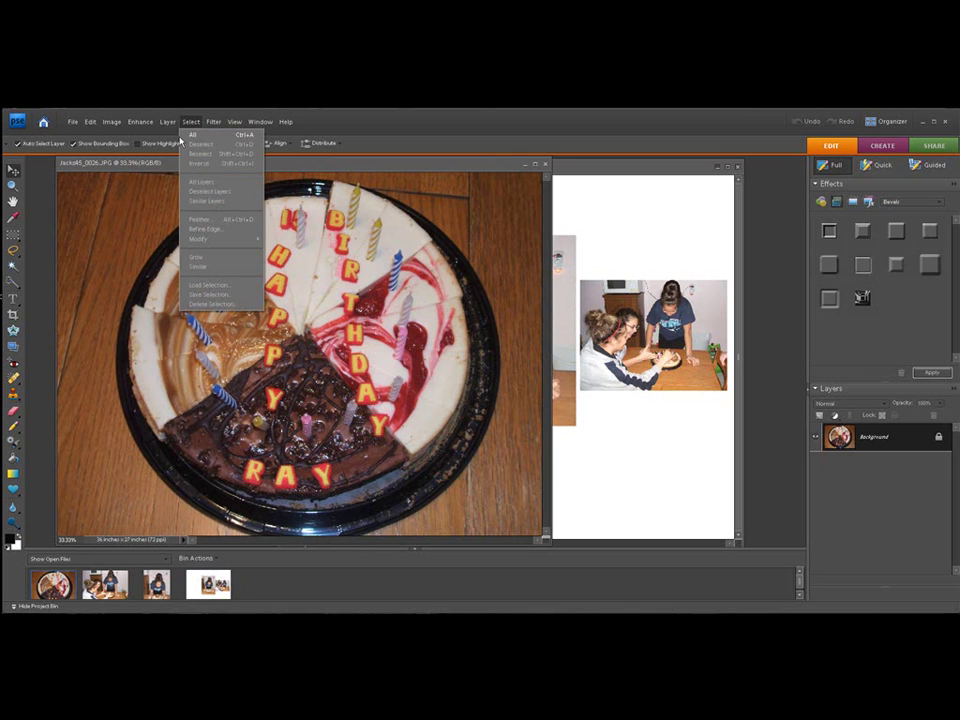
left_click(191, 135)
left_click_drag(329, 160, 703, 167)
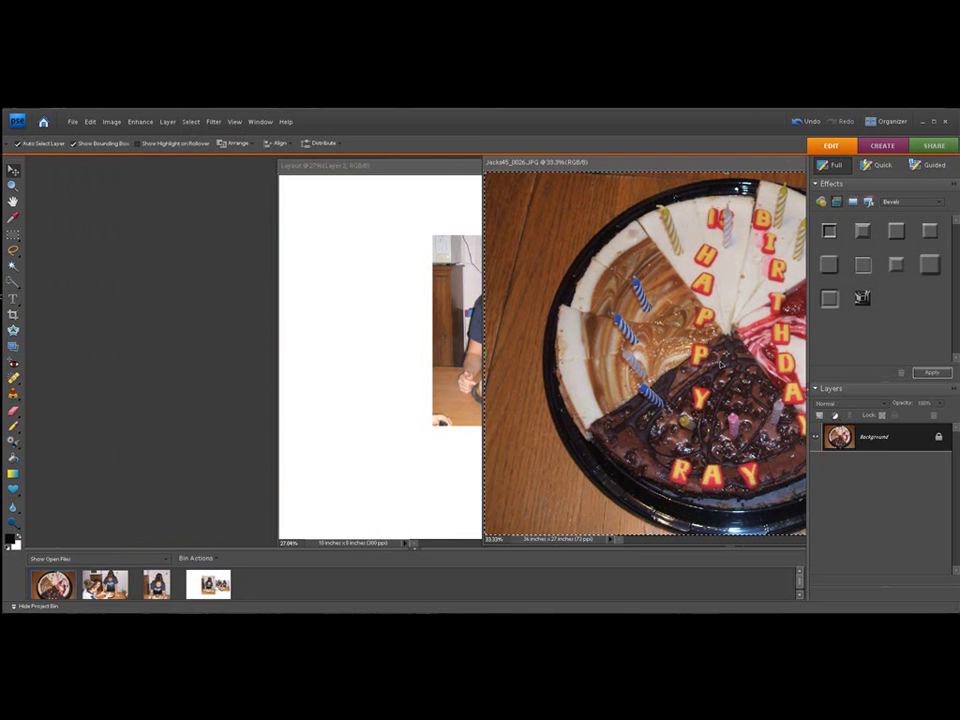
left_click_drag(735, 361, 414, 339)
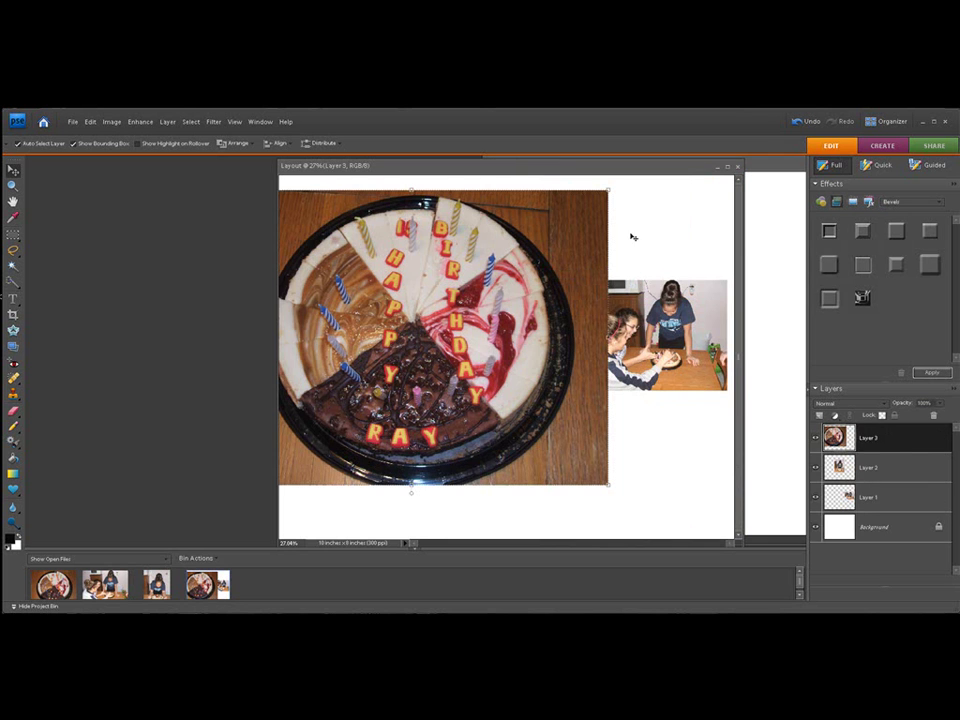
left_click_drag(225, 233, 495, 343)
Step: Scale the cake photo to about 37.7% and place it left of the centre photo
left_click_drag(545, 392, 349, 338)
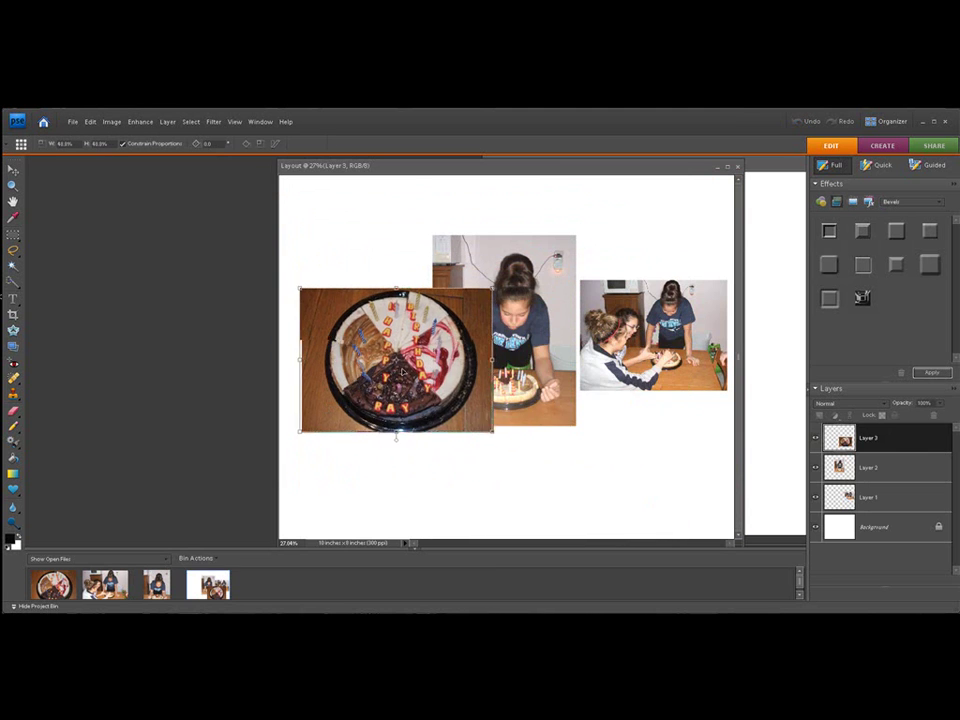
left_click_drag(301, 285, 333, 306)
left_click_drag(404, 358, 367, 337)
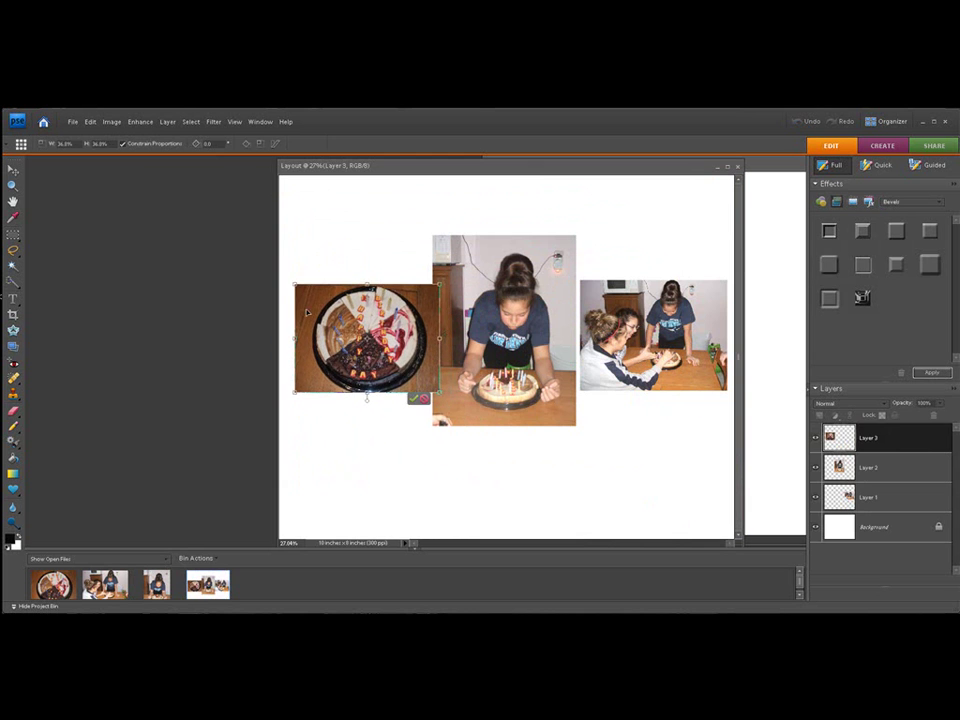
left_click_drag(295, 285, 306, 294)
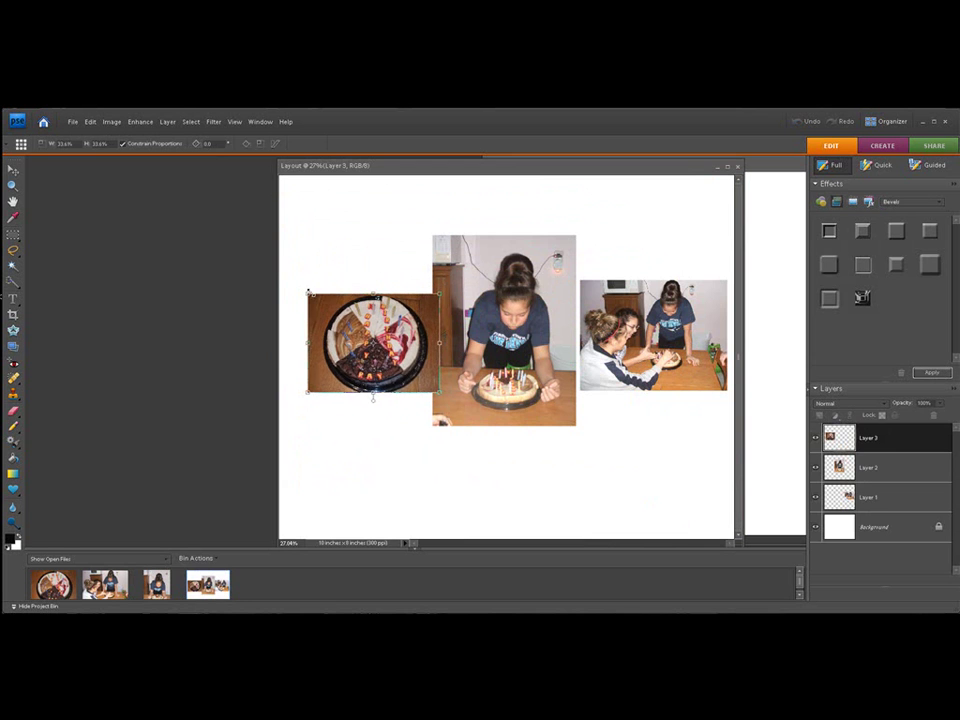
left_click_drag(365, 335, 644, 320)
left_click_drag(708, 378, 729, 381)
left_click_drag(656, 335, 362, 334)
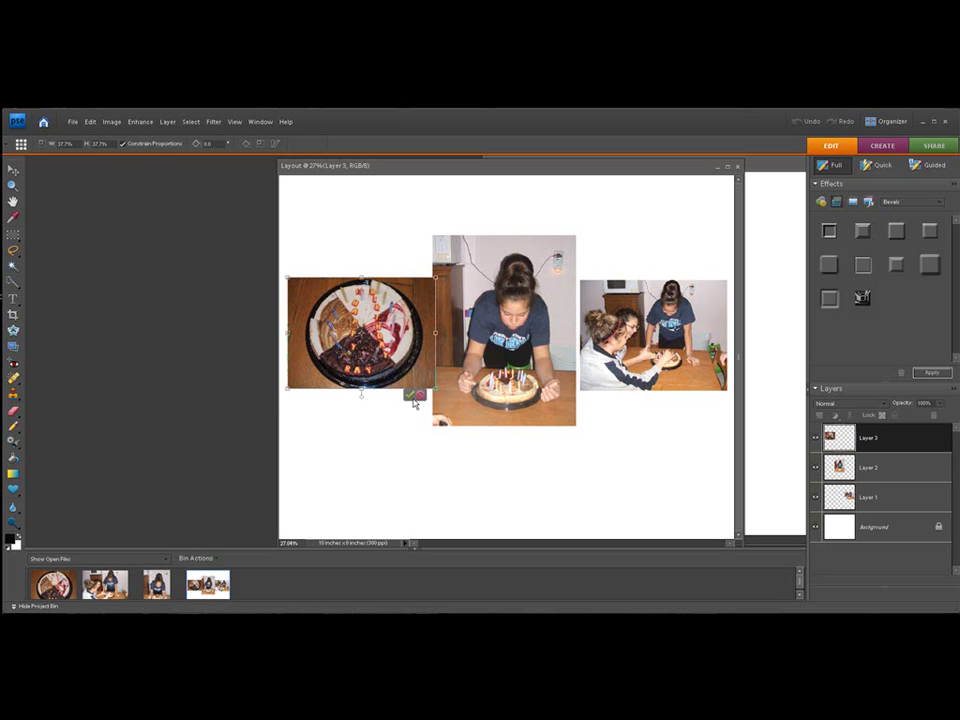
Step: Commit the cake resize, then shrink the centre candle-blowing photo slightly from its top-left corner
left_click(410, 396)
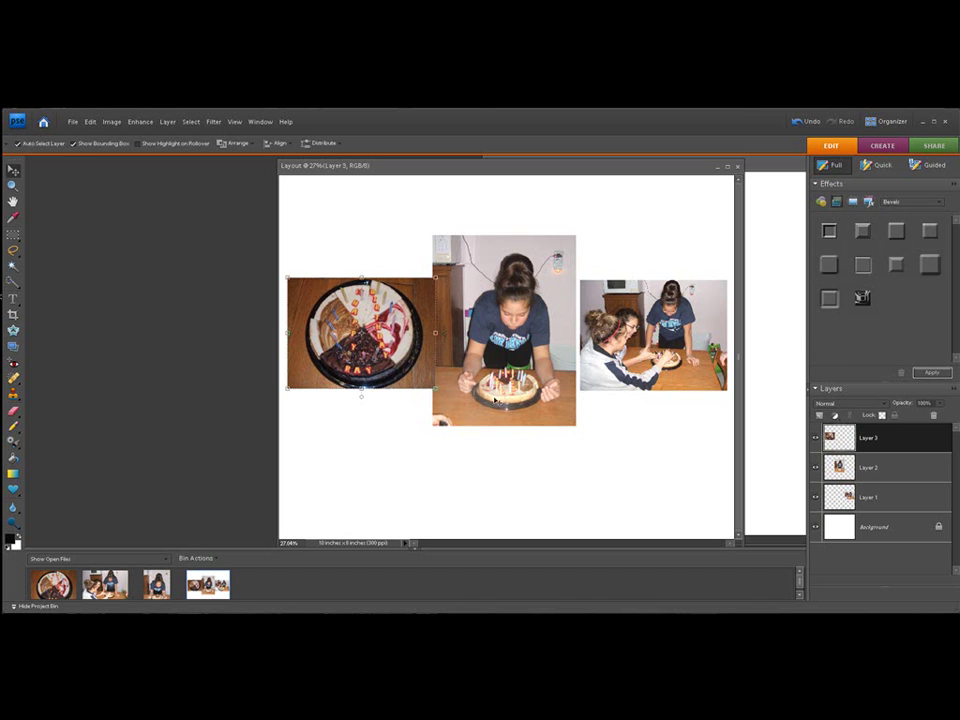
left_click(889, 470)
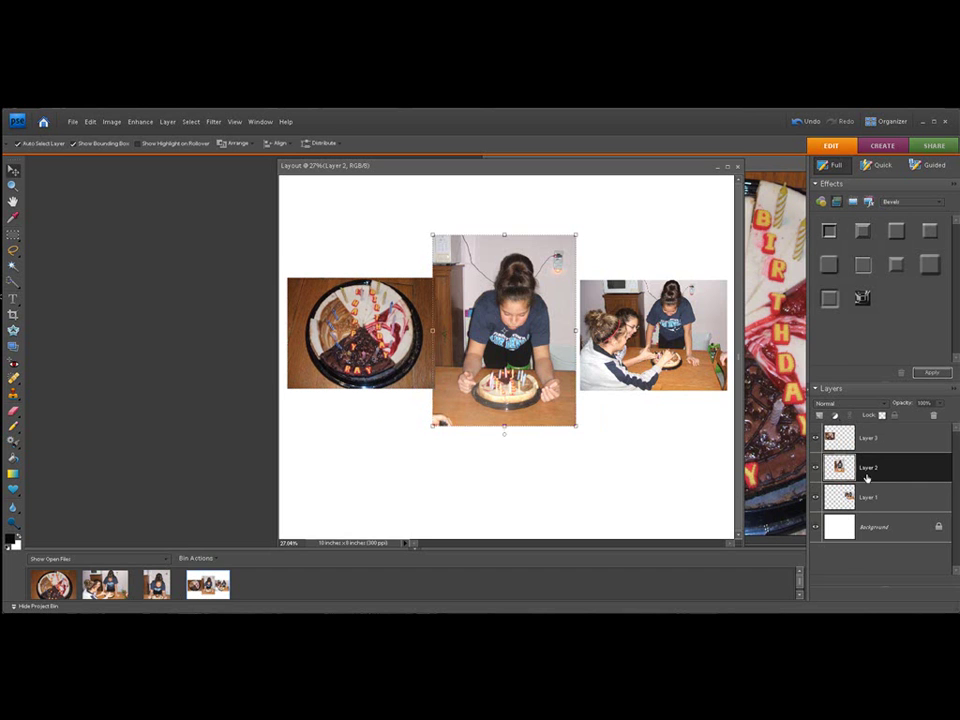
left_click(910, 437)
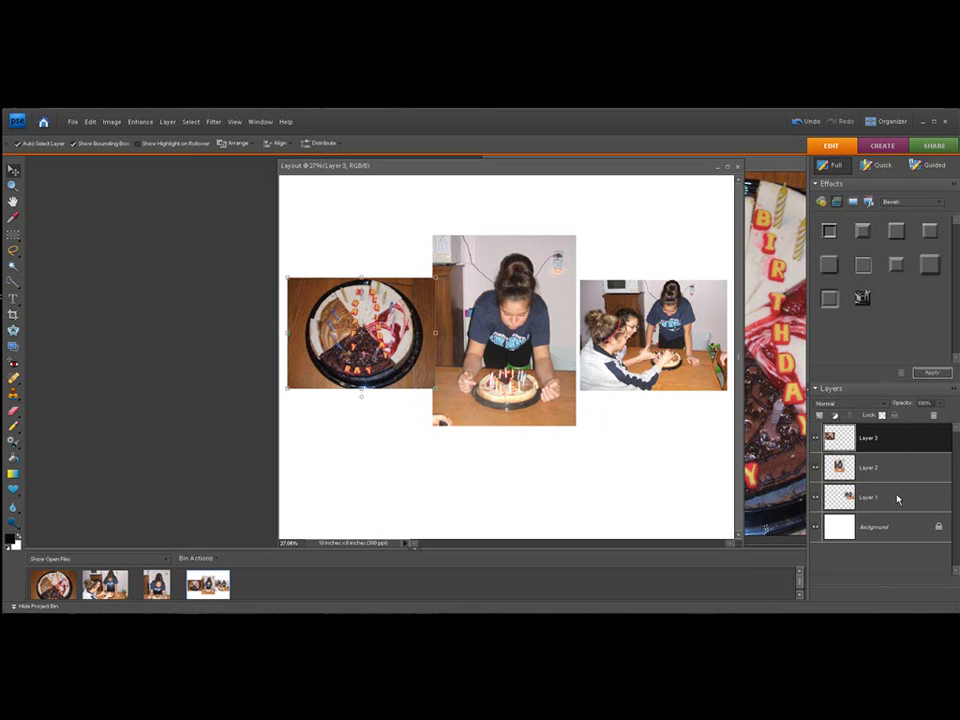
left_click(889, 497)
left_click(889, 467)
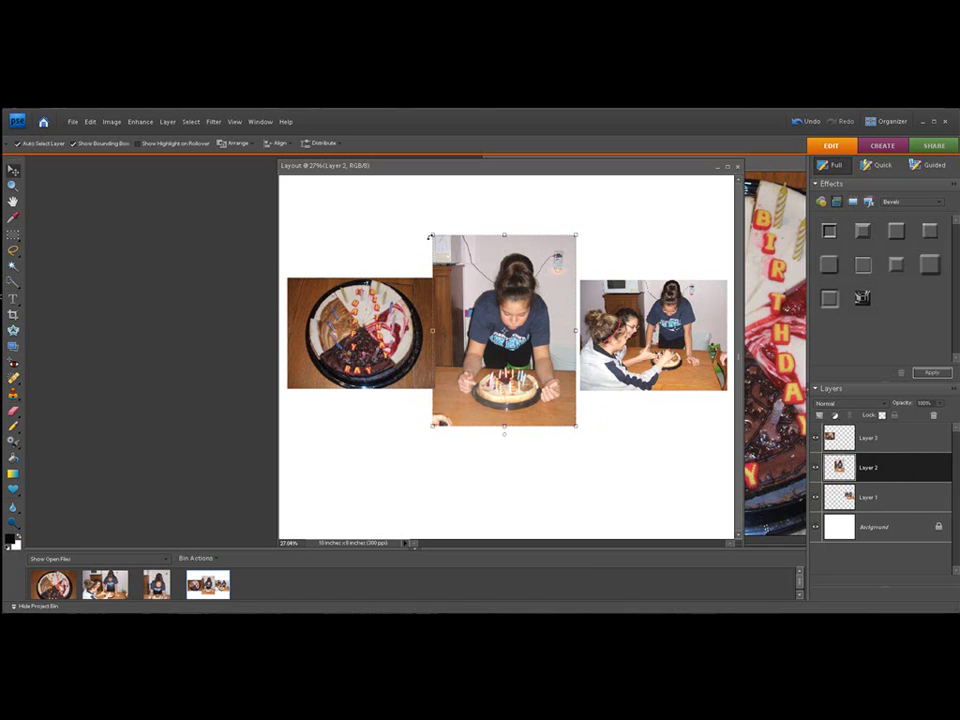
left_click_drag(431, 233, 441, 241)
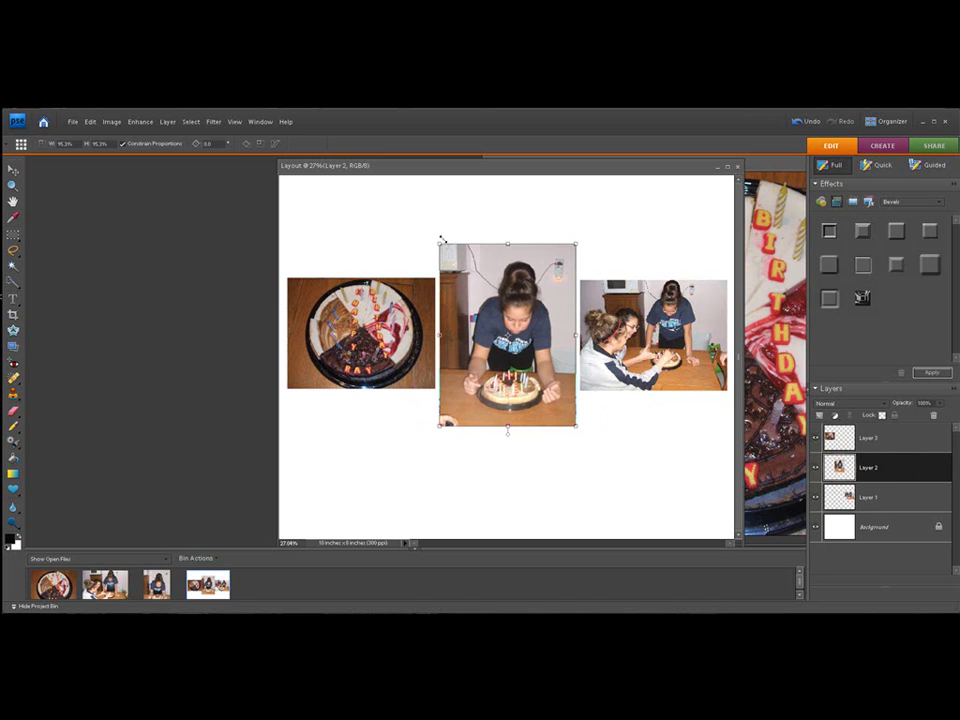
key("Return")
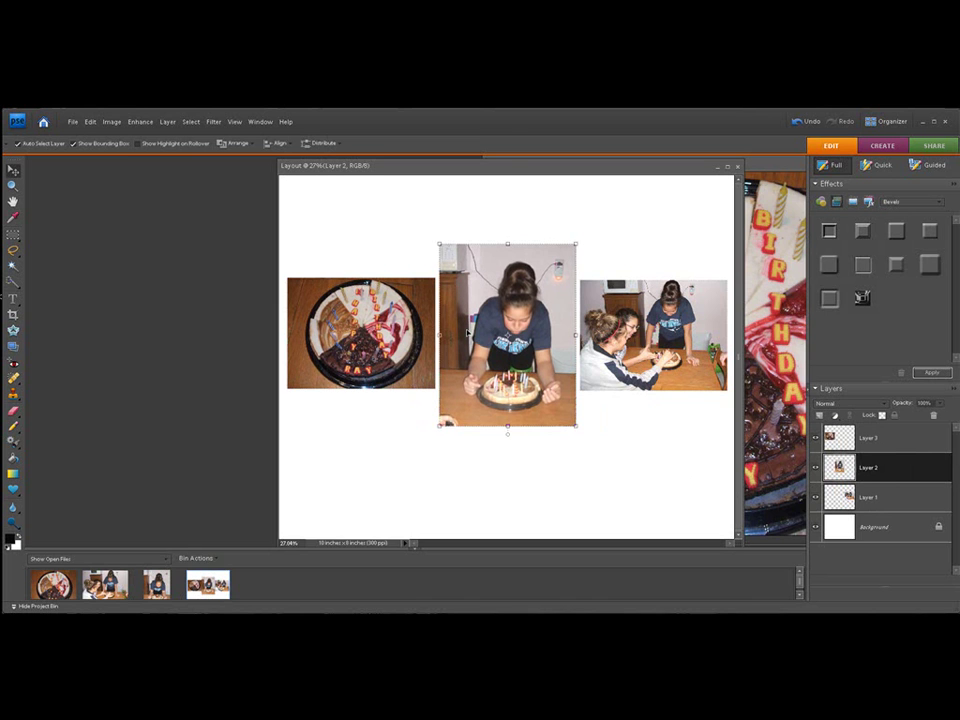
Step: Minimize the cake photo window, reposition the layout window, and select the Background layer
left_click_drag(508, 166, 395, 163)
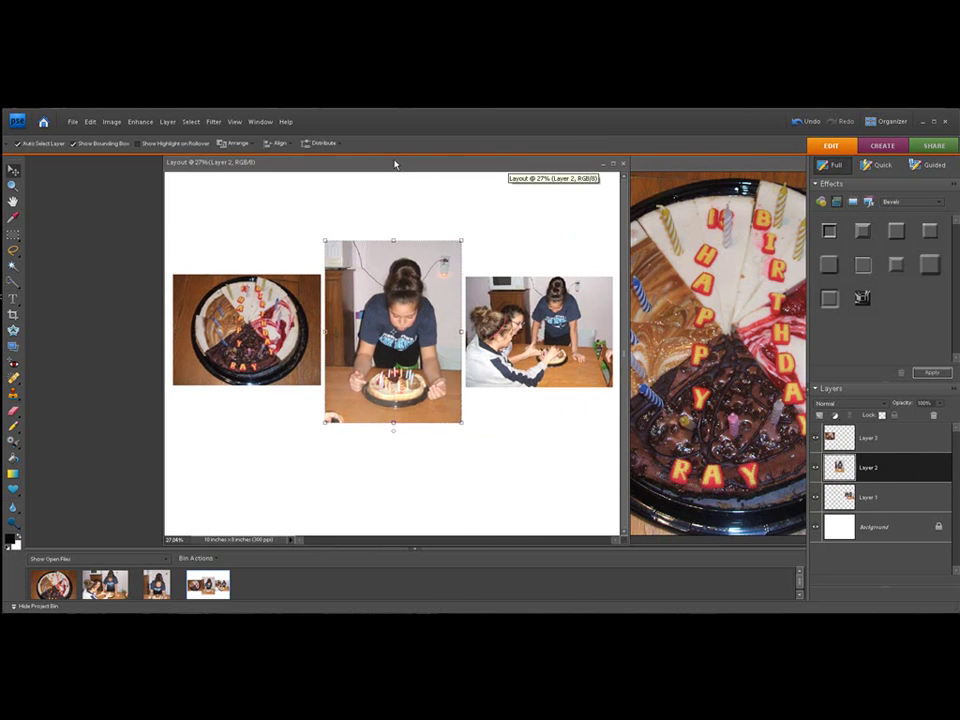
left_click(645, 165)
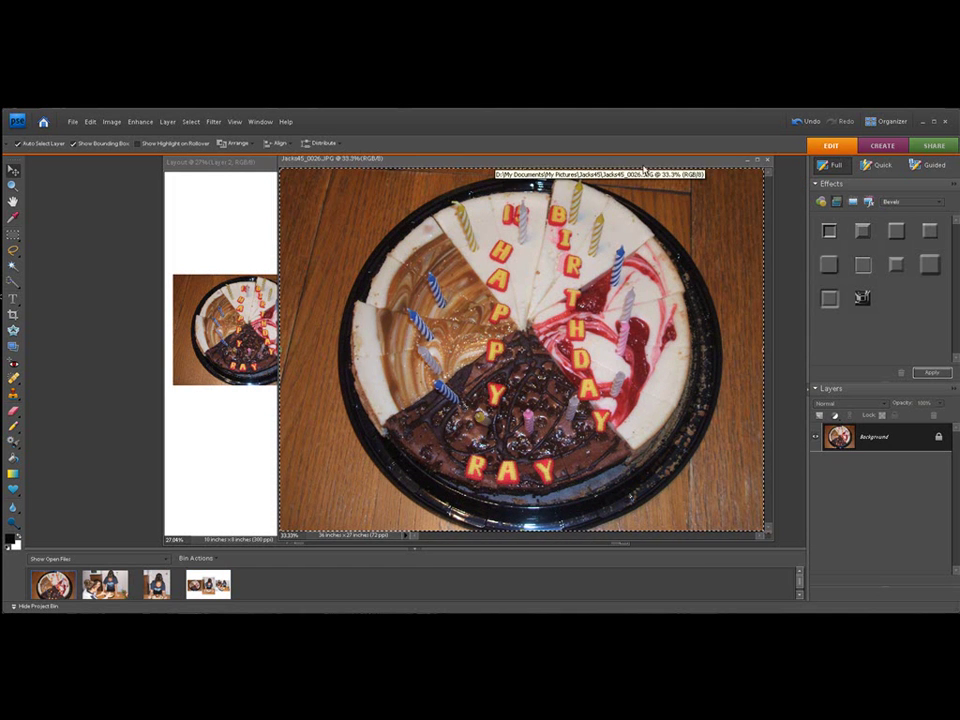
left_click(748, 161)
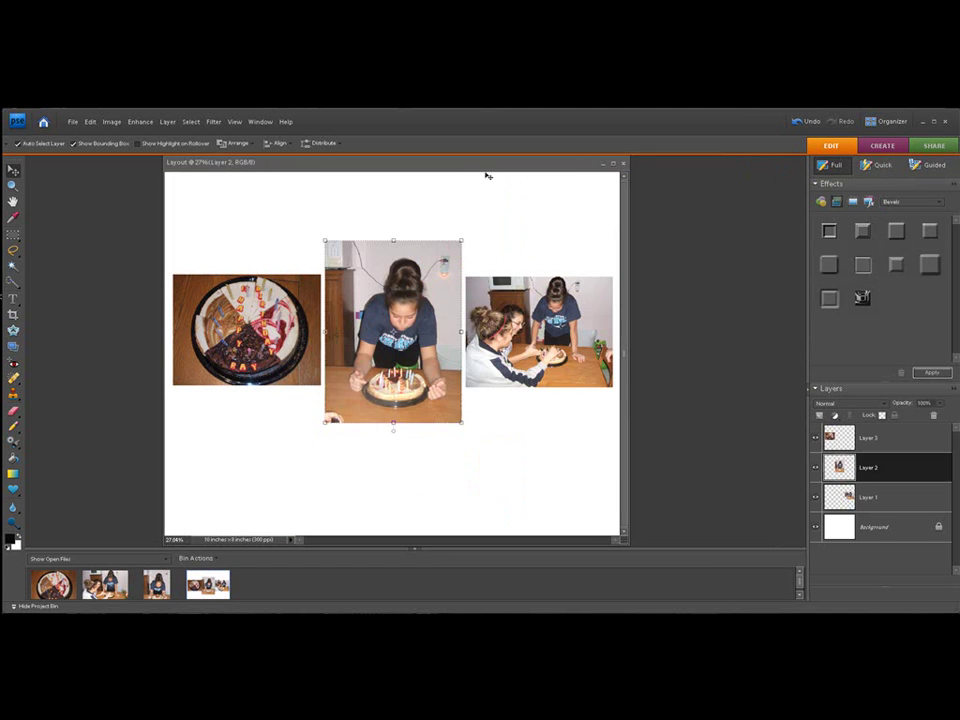
left_click_drag(446, 161, 465, 165)
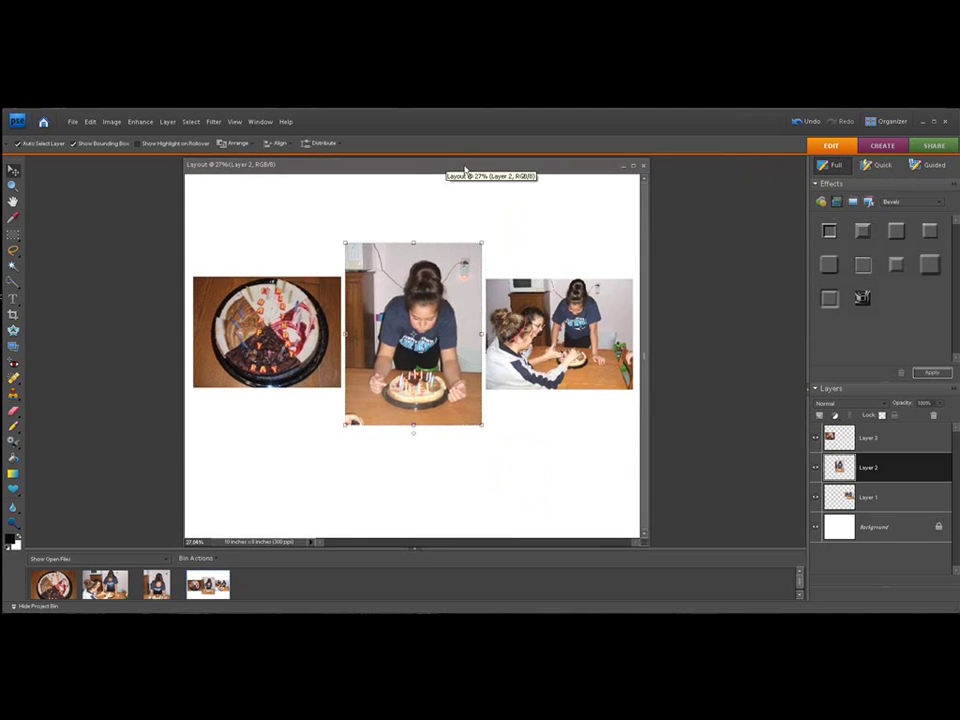
left_click(882, 530)
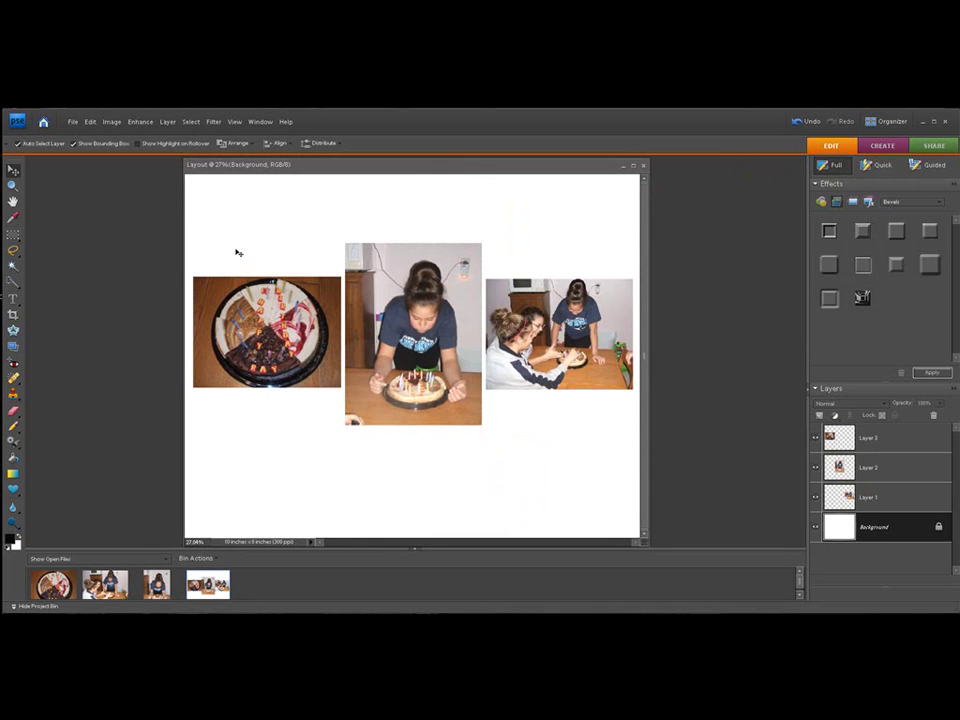
Step: Show the grid and nudge the right candle-lighting photo up slightly
left_click(236, 121)
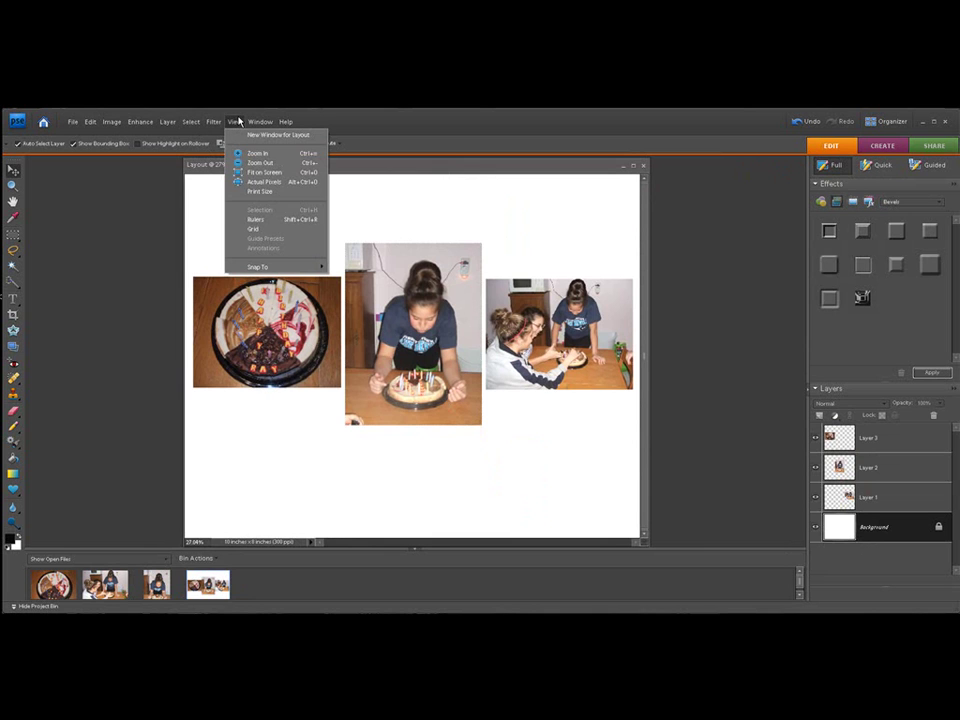
left_click(248, 228)
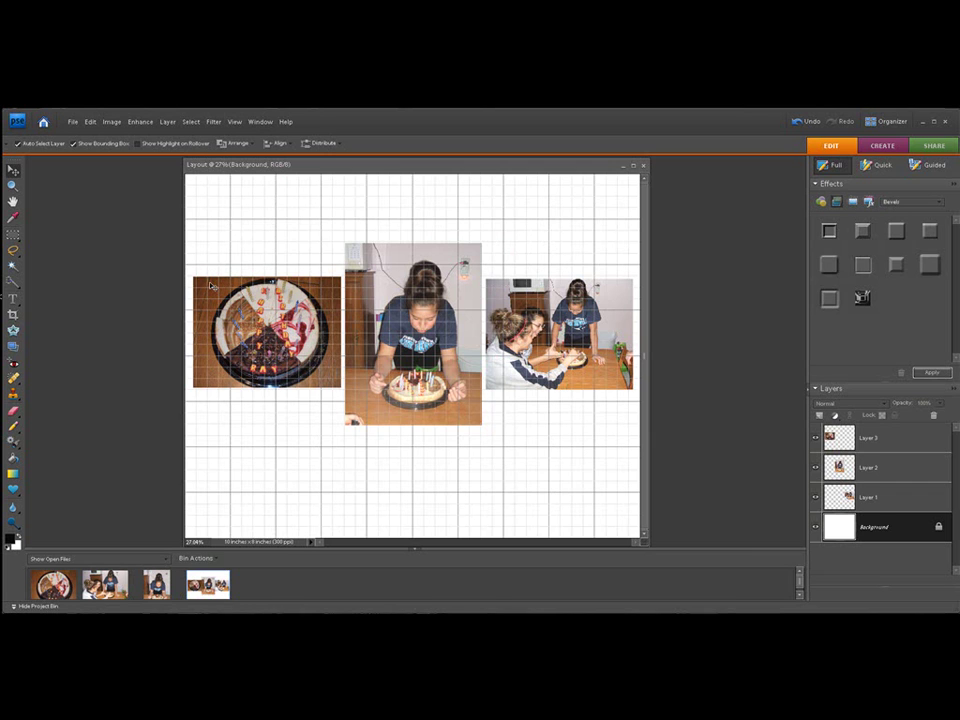
left_click(904, 496)
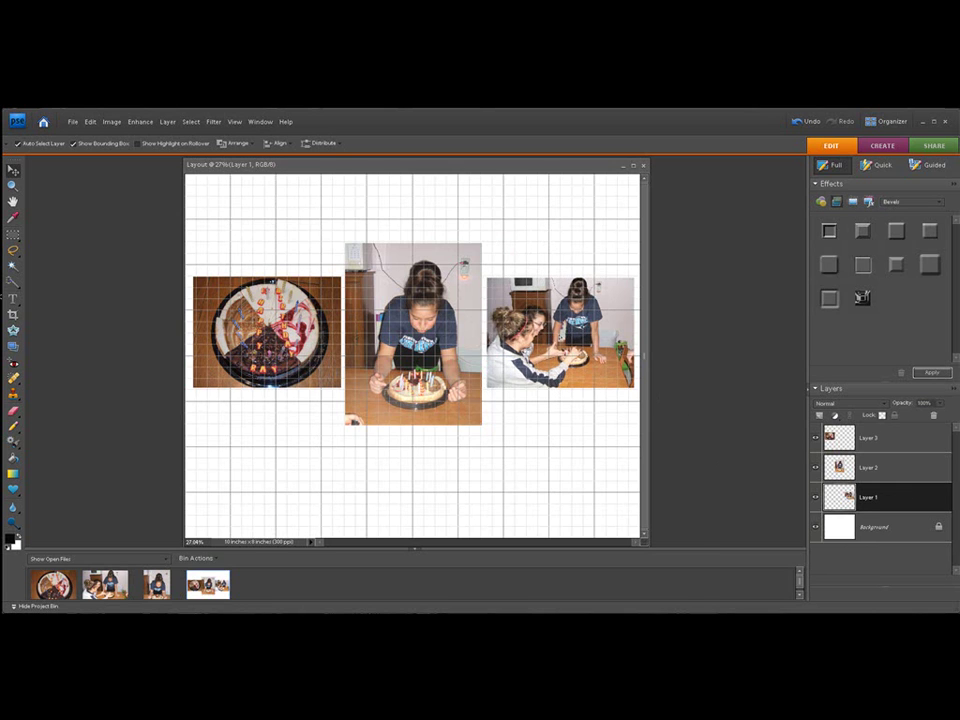
key("Up")
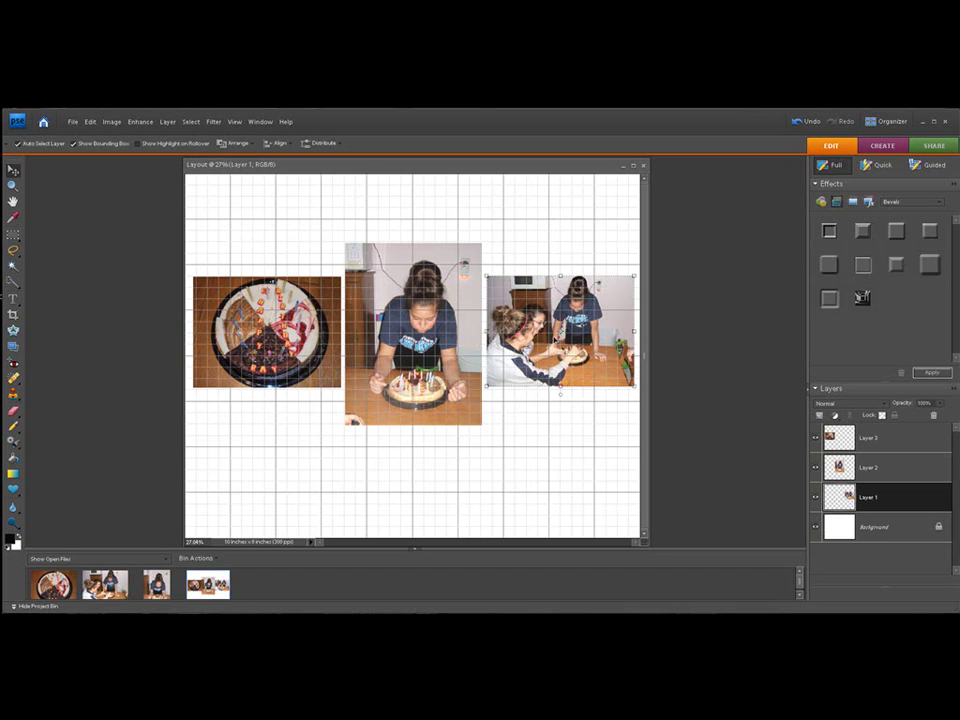
Step: Select the Background layer and turn the grid off again
left_click(420, 293)
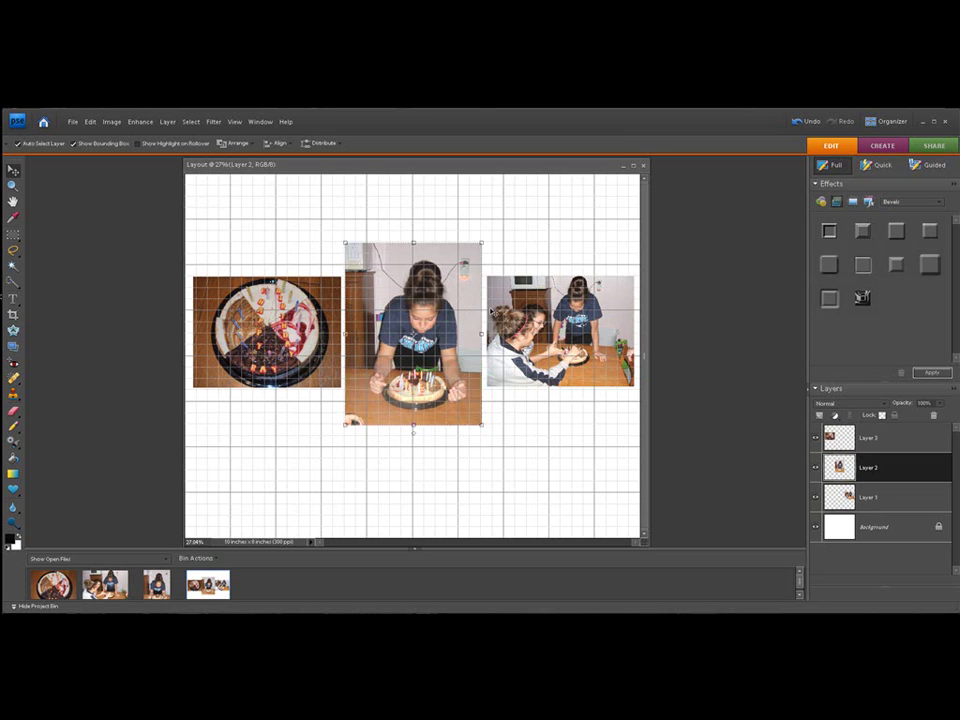
left_click(873, 526)
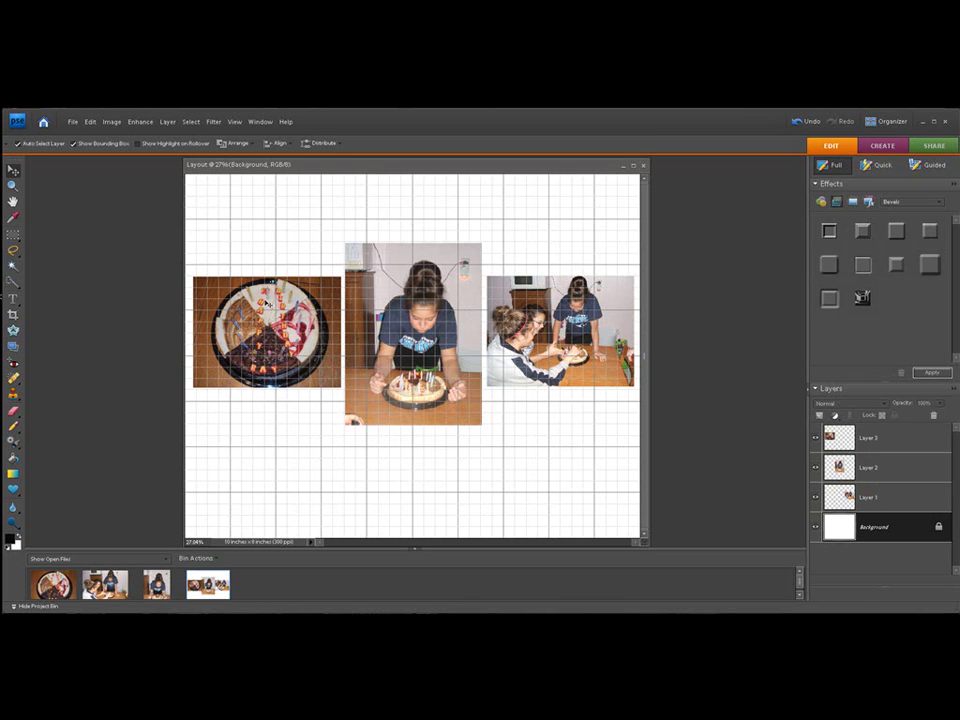
left_click(238, 122)
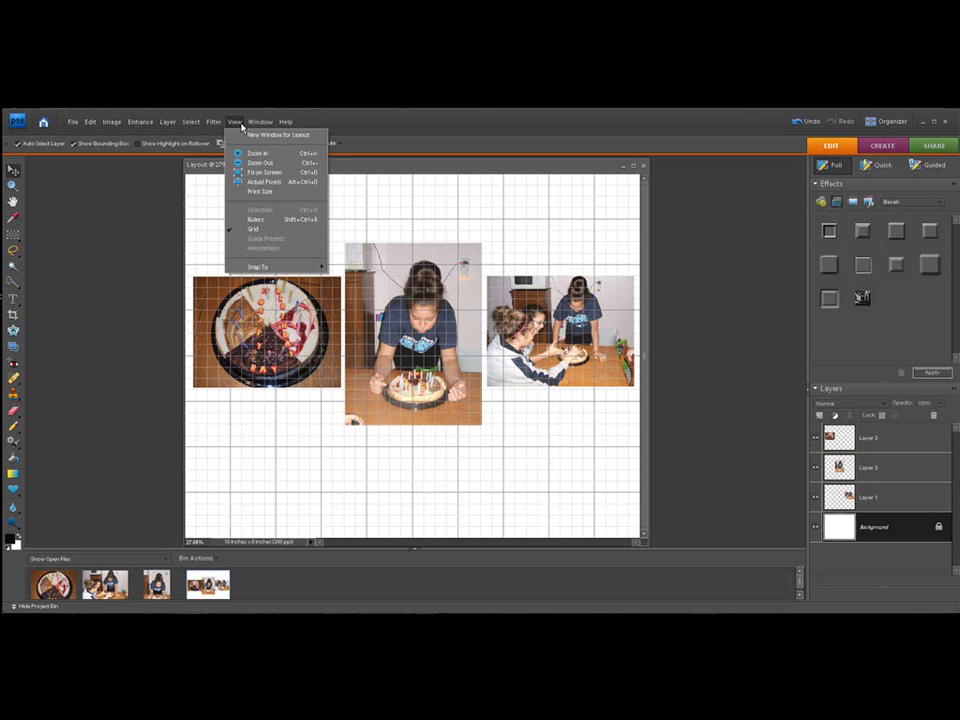
left_click(240, 229)
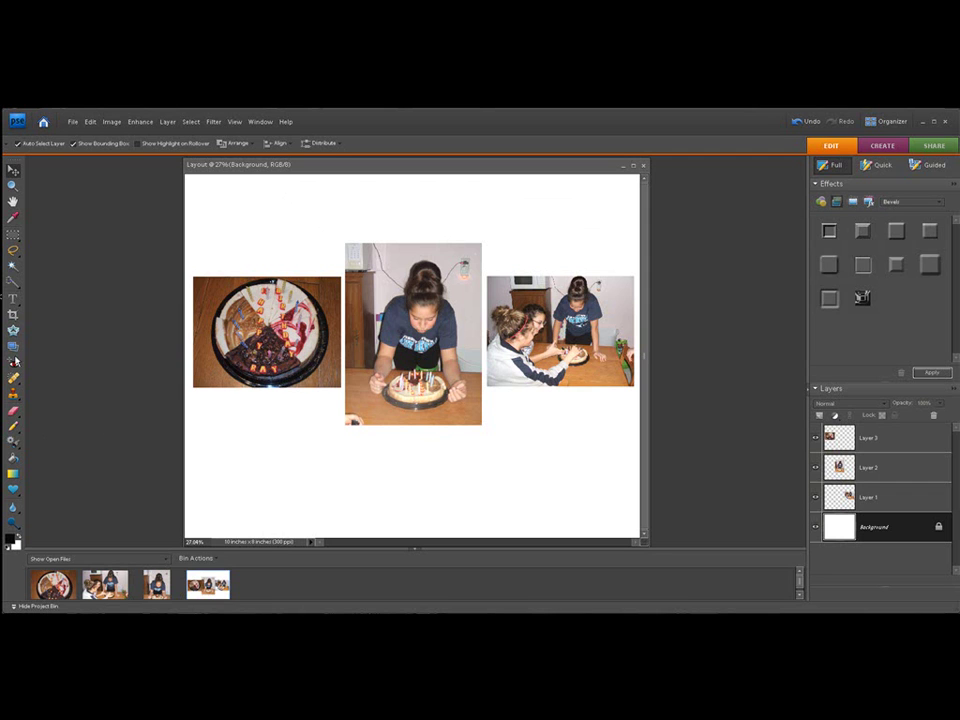
Step: Select the Crop tool in the toolbox
left_click(13, 315)
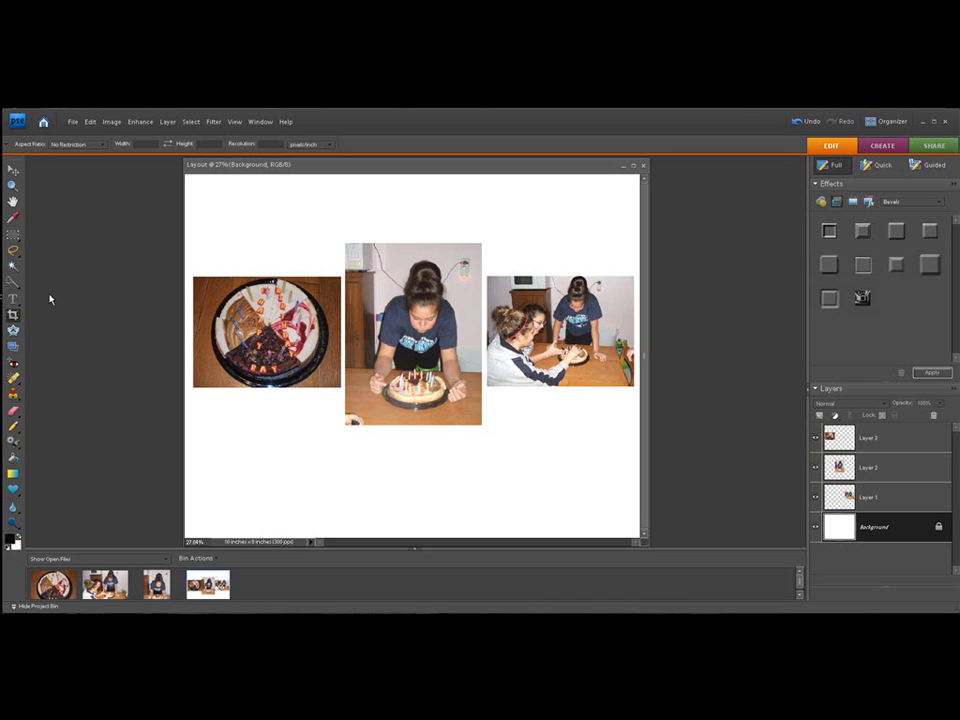
Step: Draw a crop box around the photos, pull its top and bottom edges in, and apply the 10 × 5.11 inch crop
left_click(13, 315)
mouse_move(188, 205)
left_mouse_down()
mouse_move(272, 227)
mouse_move(611, 401)
mouse_move(639, 471)
mouse_move(640, 457)
left_mouse_up()
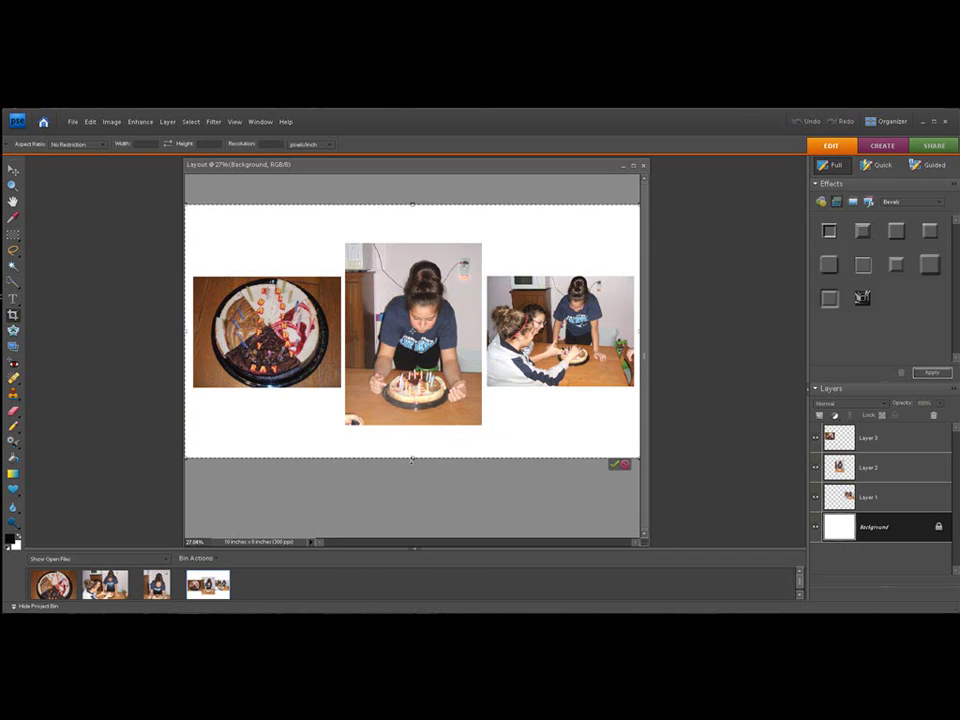
left_click_drag(412, 457, 411, 445)
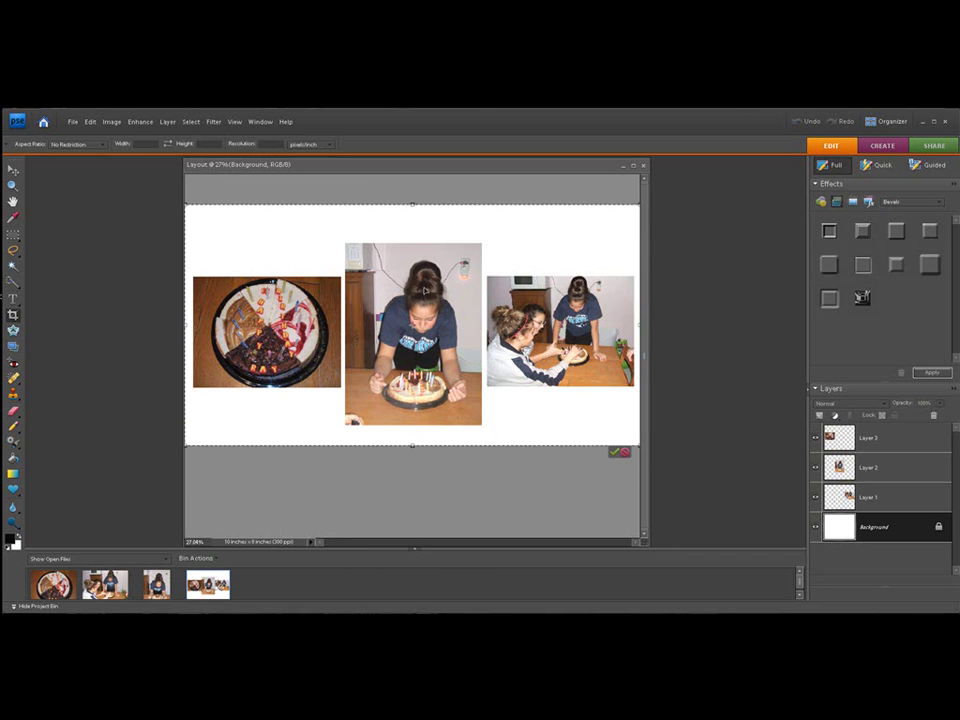
left_click_drag(411, 204, 411, 212)
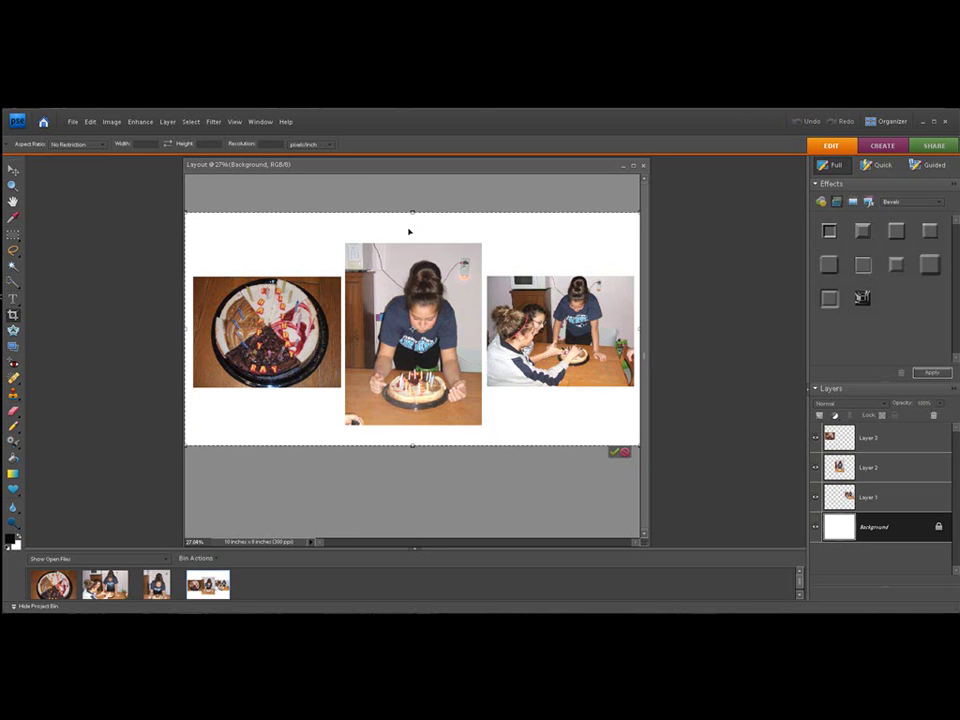
left_click(614, 452)
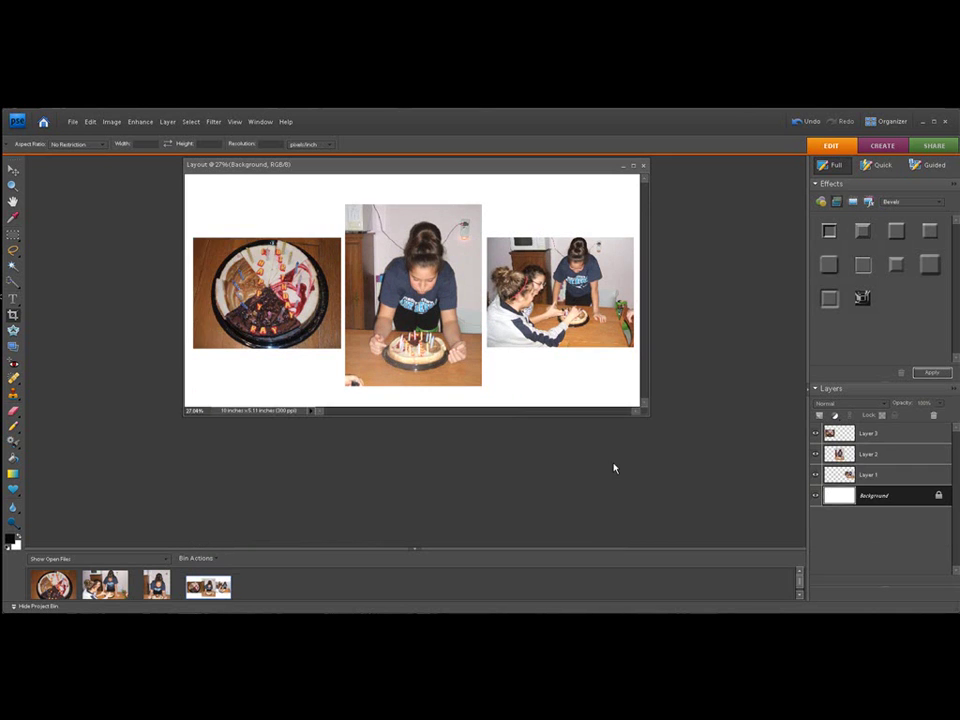
left_click_drag(402, 172, 385, 211)
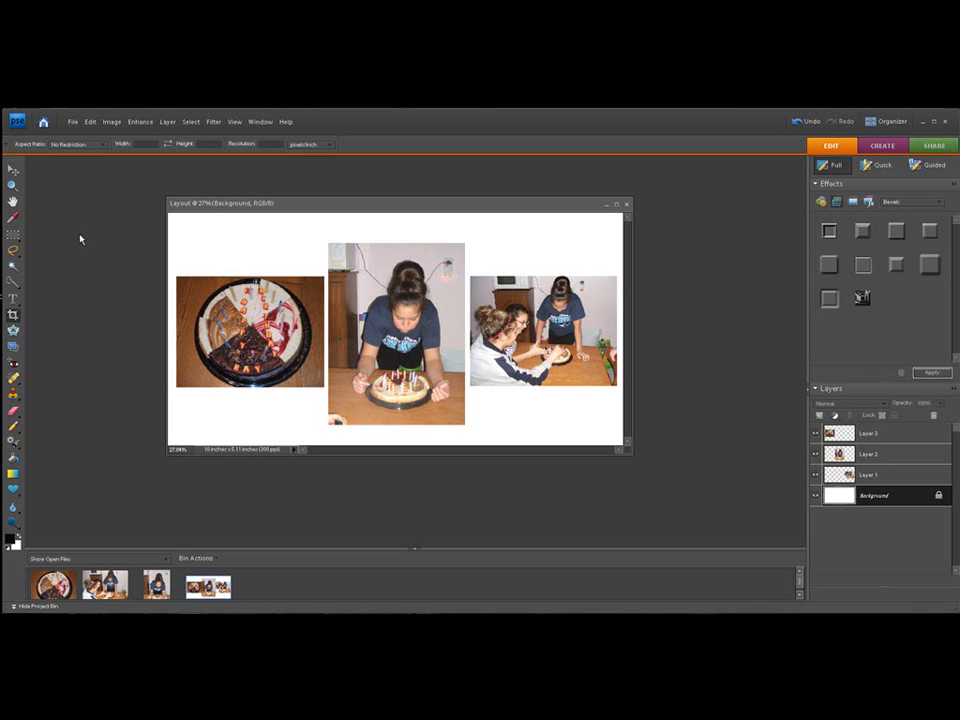
Step: Open File > Print, toggle Center Image off and on, and set Print Size to 8"x10"
left_click(77, 124)
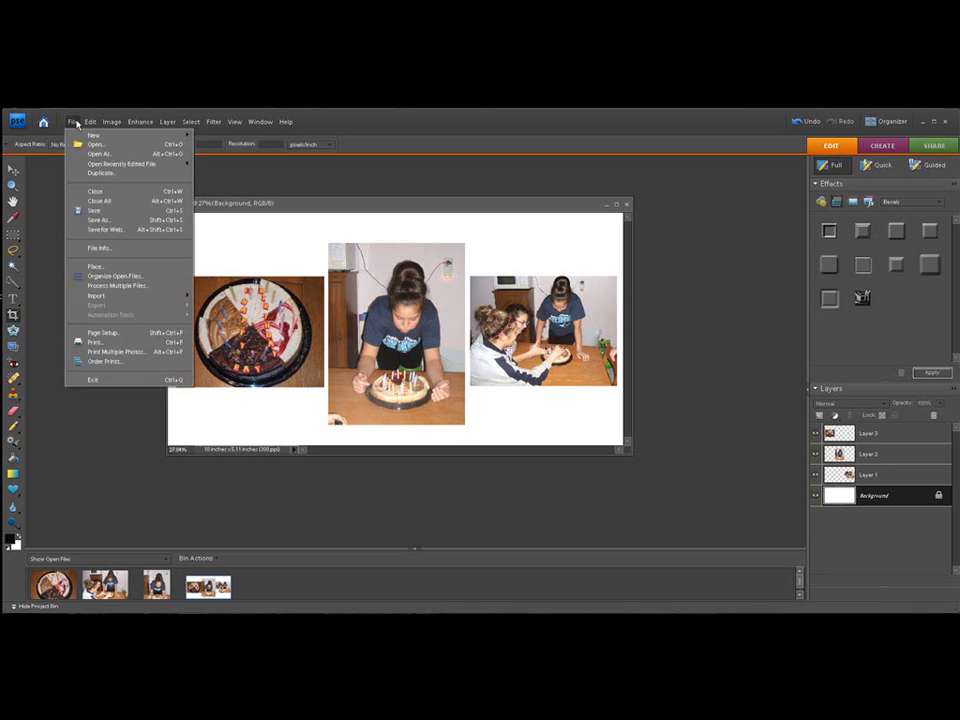
left_click(95, 342)
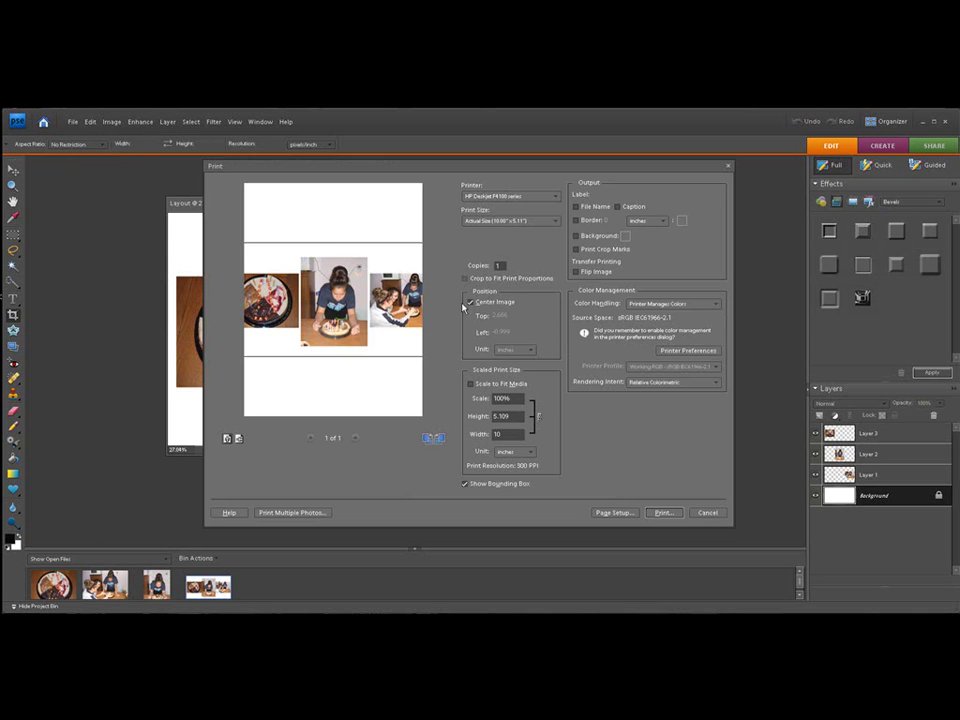
left_click(469, 302)
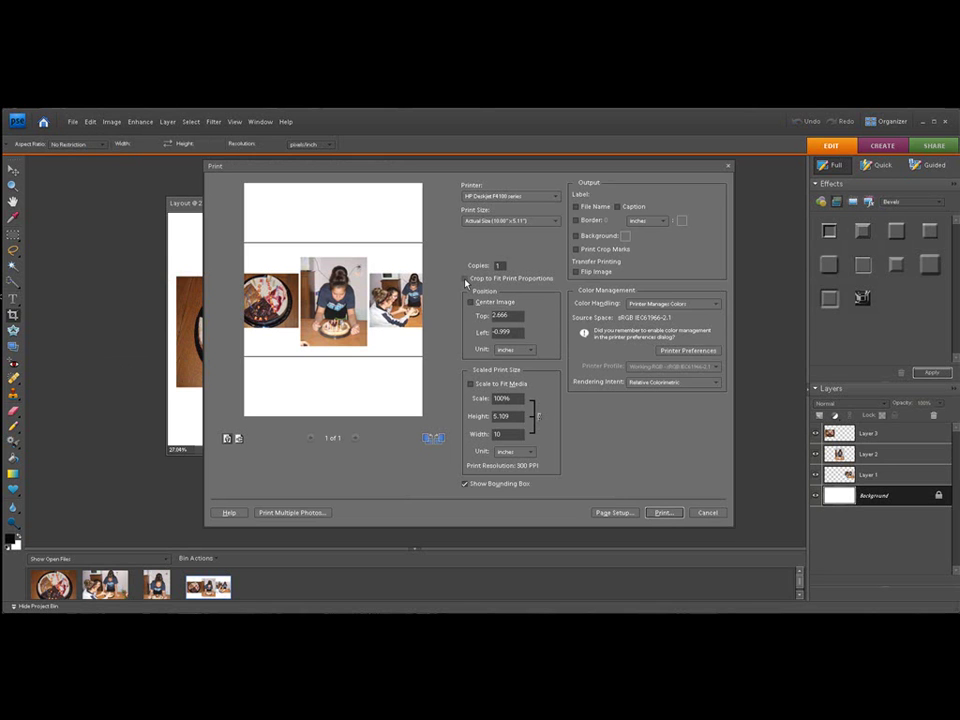
left_click(470, 302)
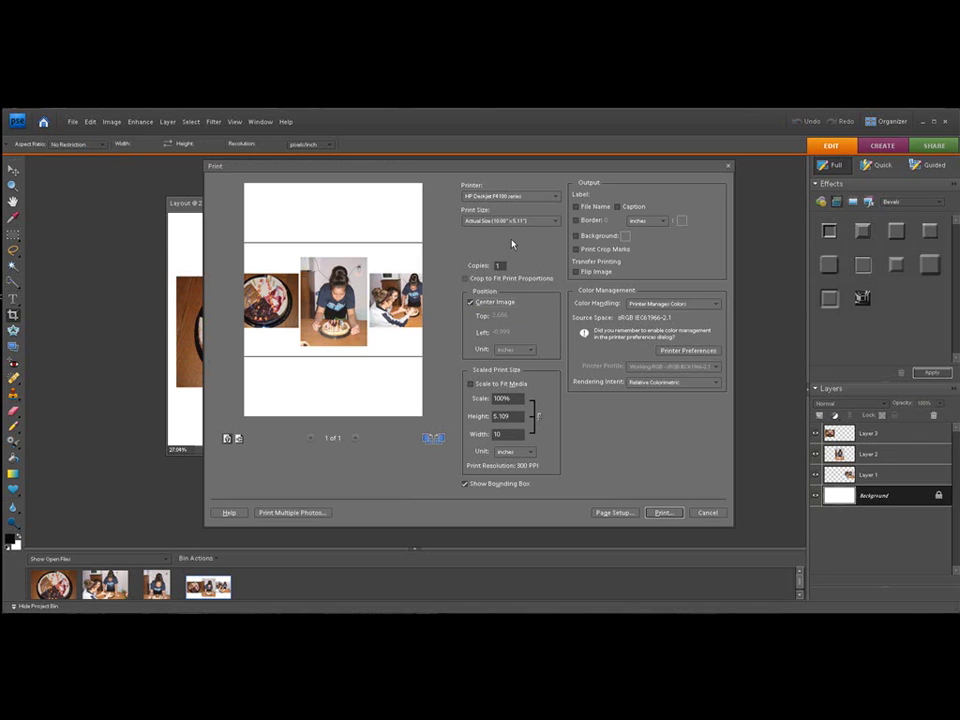
left_click(553, 221)
left_click(489, 286)
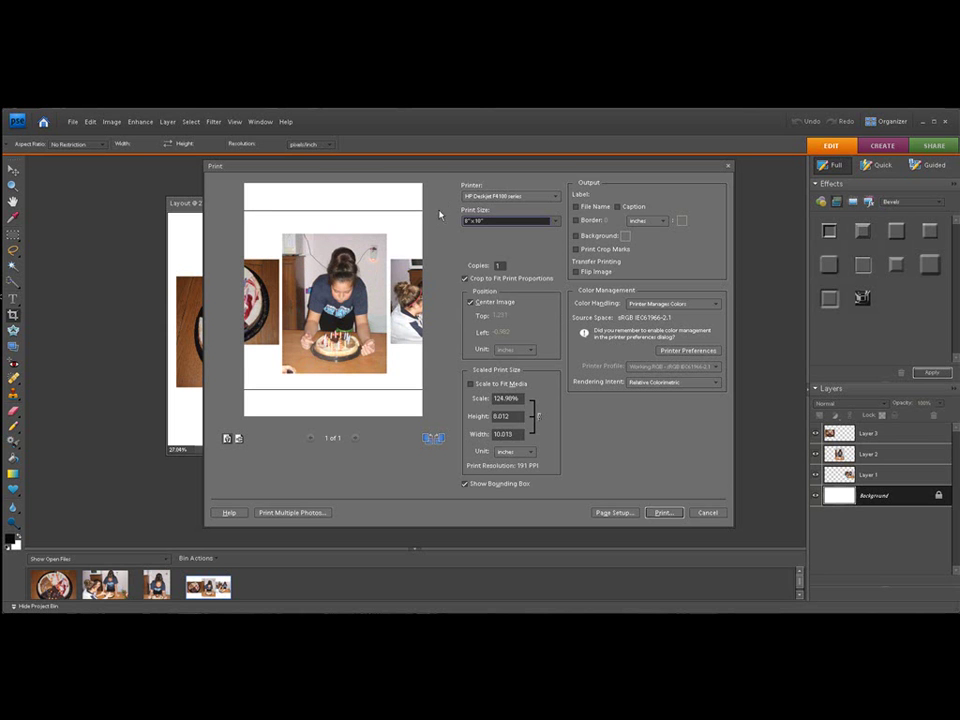
left_click_drag(447, 165, 359, 163)
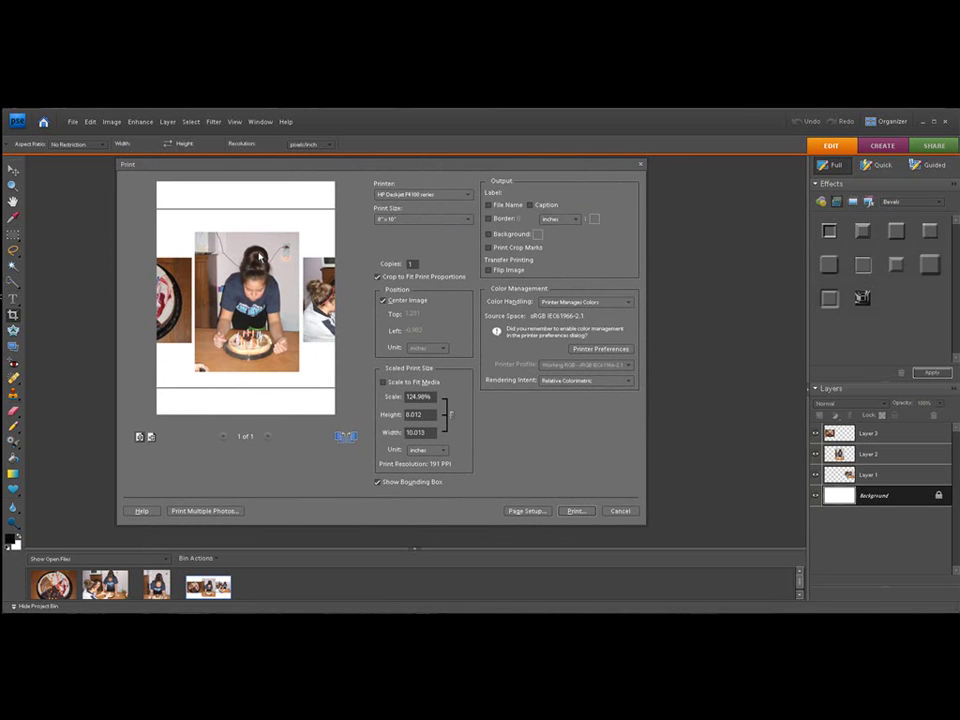
Step: Switch the page to landscape and uncheck Crop to Fit Print Proportions for 100.19% scale
left_click(150, 437)
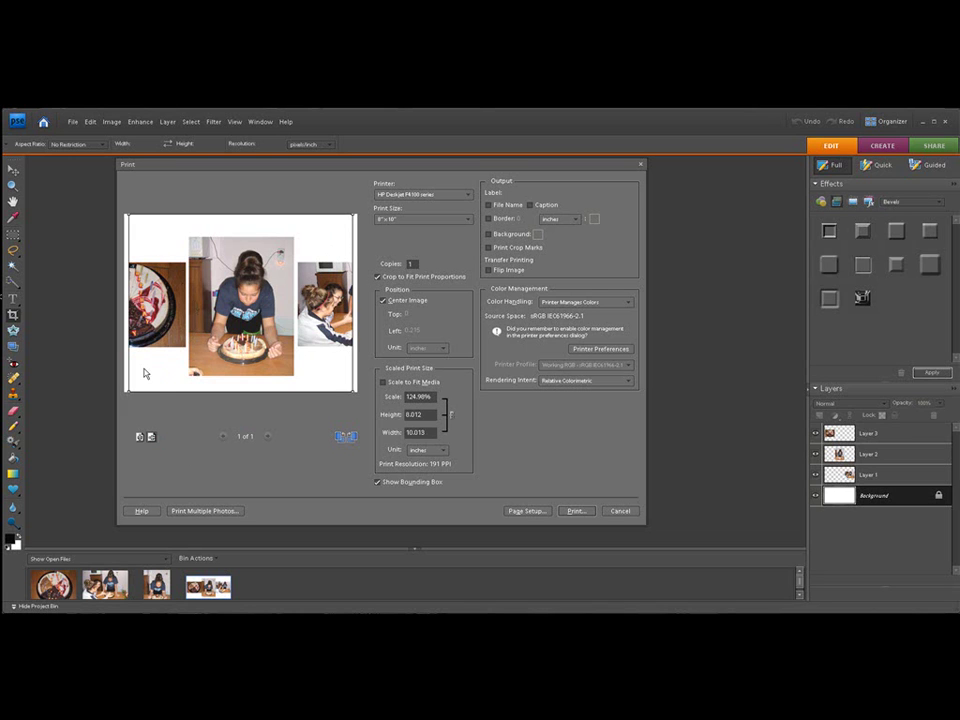
left_click(378, 277)
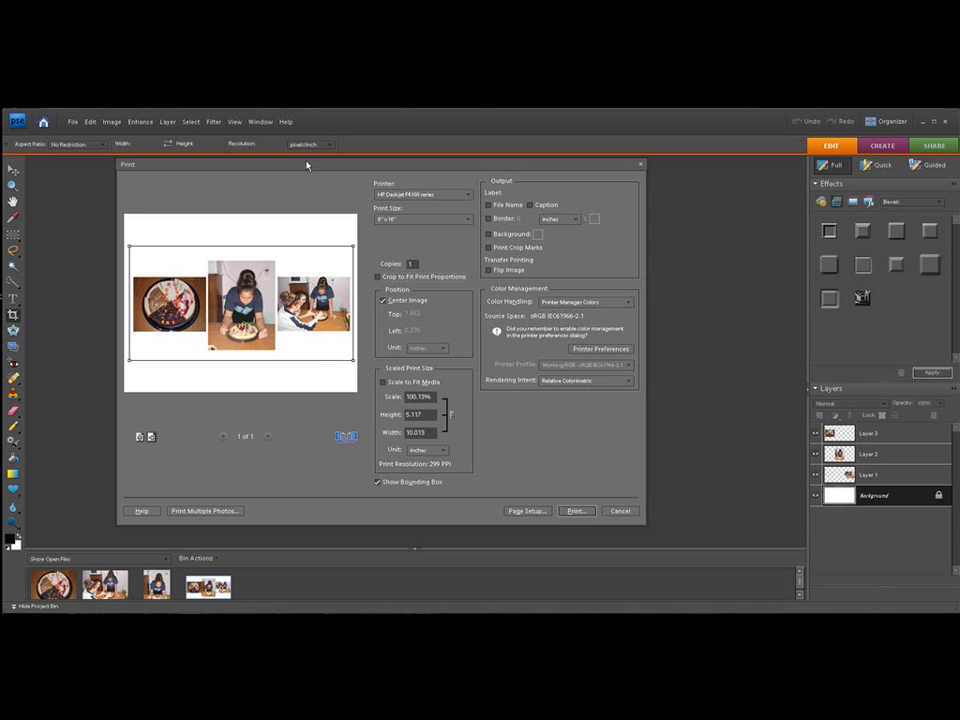
left_click_drag(307, 165, 321, 166)
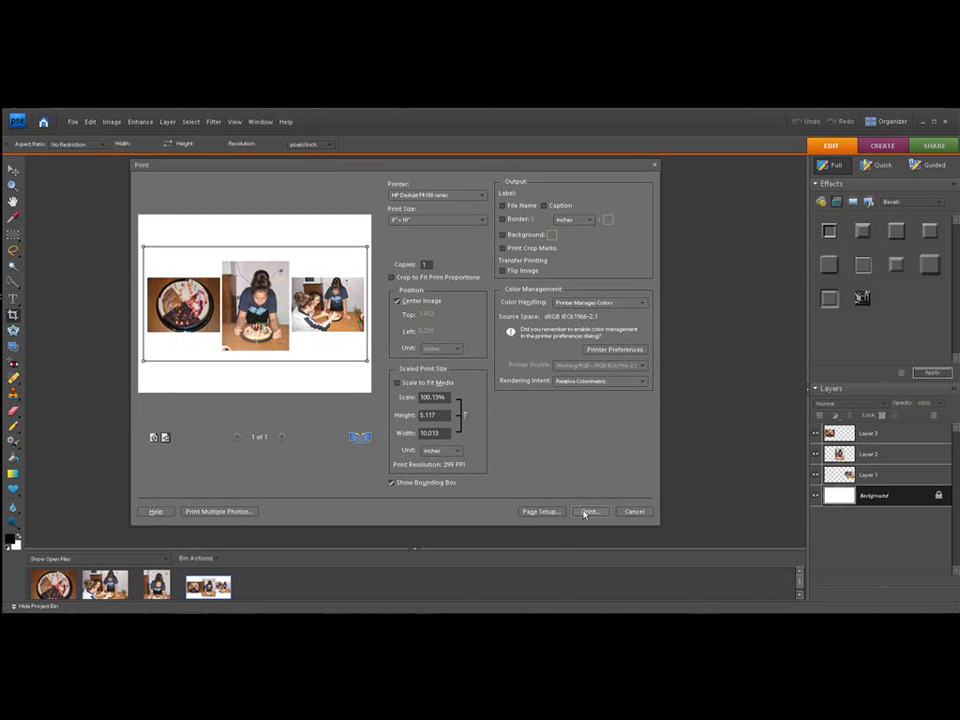
Step: Cancel printing, then Save As Layout.jpg on the Desktop in JPEG format
left_click(635, 512)
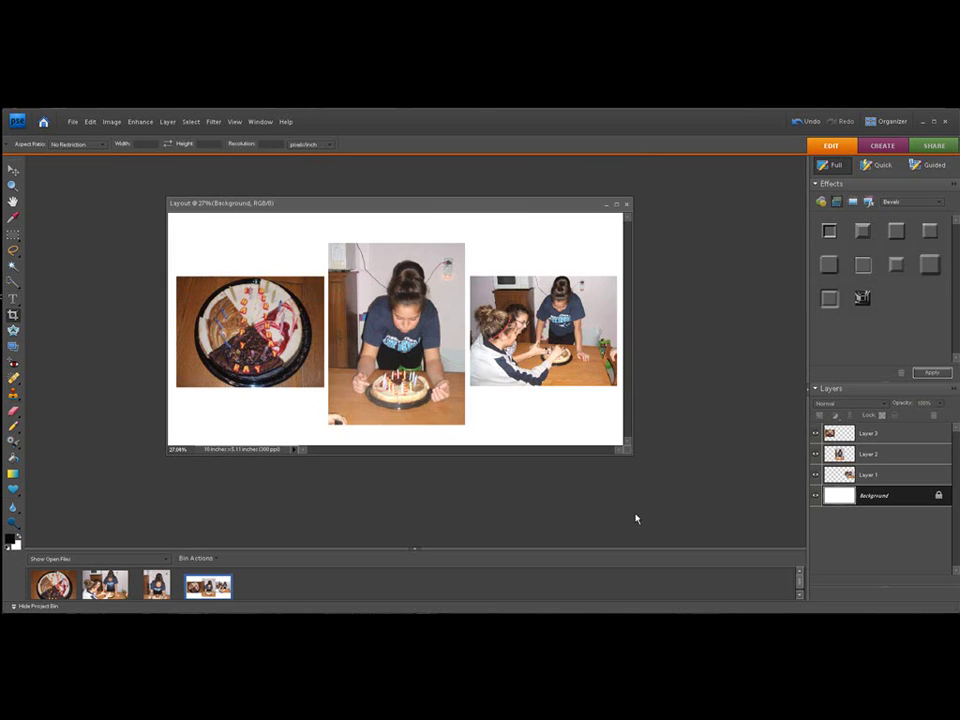
left_click_drag(388, 204, 387, 191)
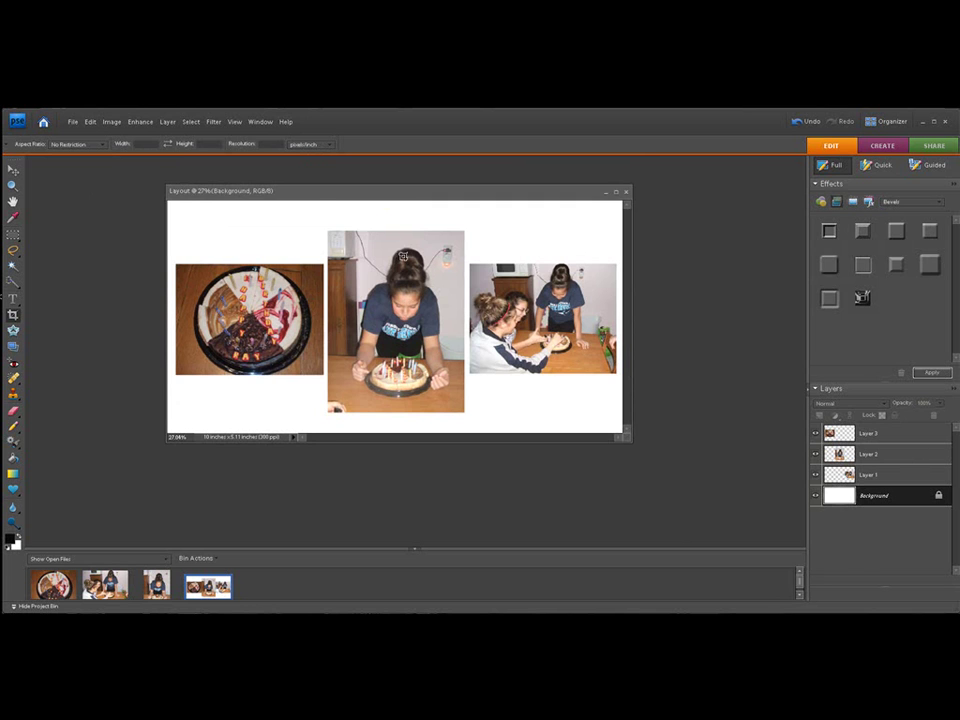
left_click(72, 121)
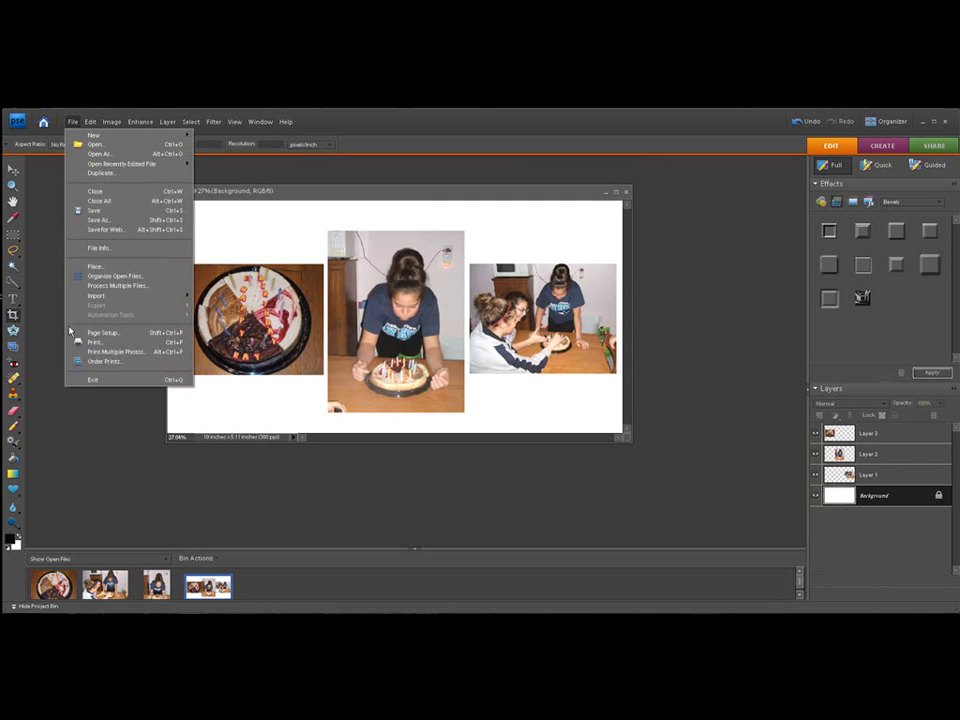
left_click(96, 219)
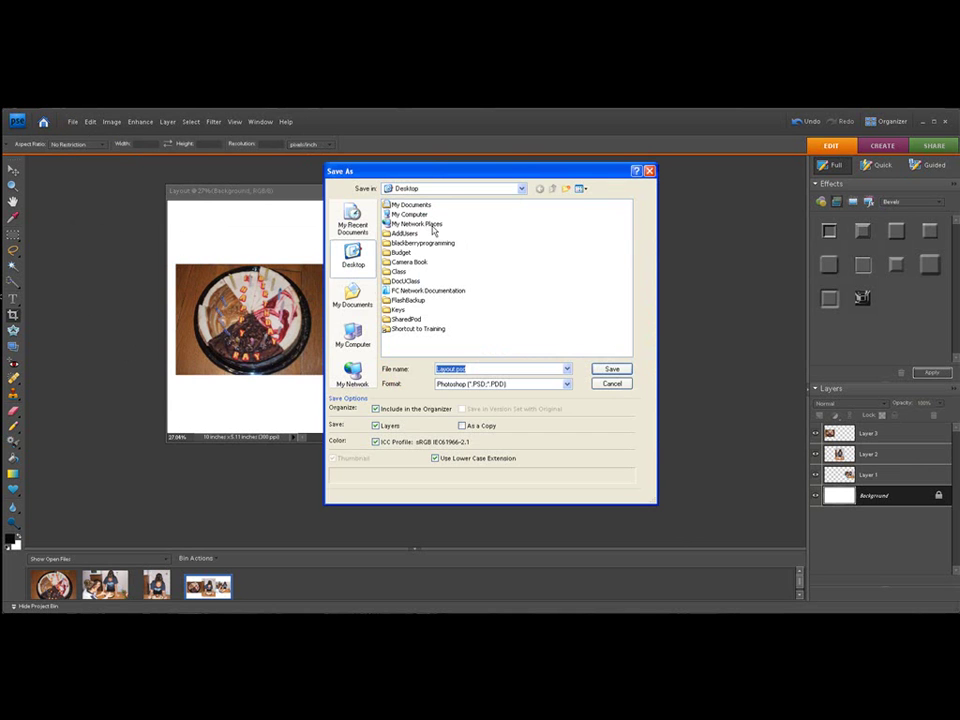
left_click_drag(459, 171, 321, 168)
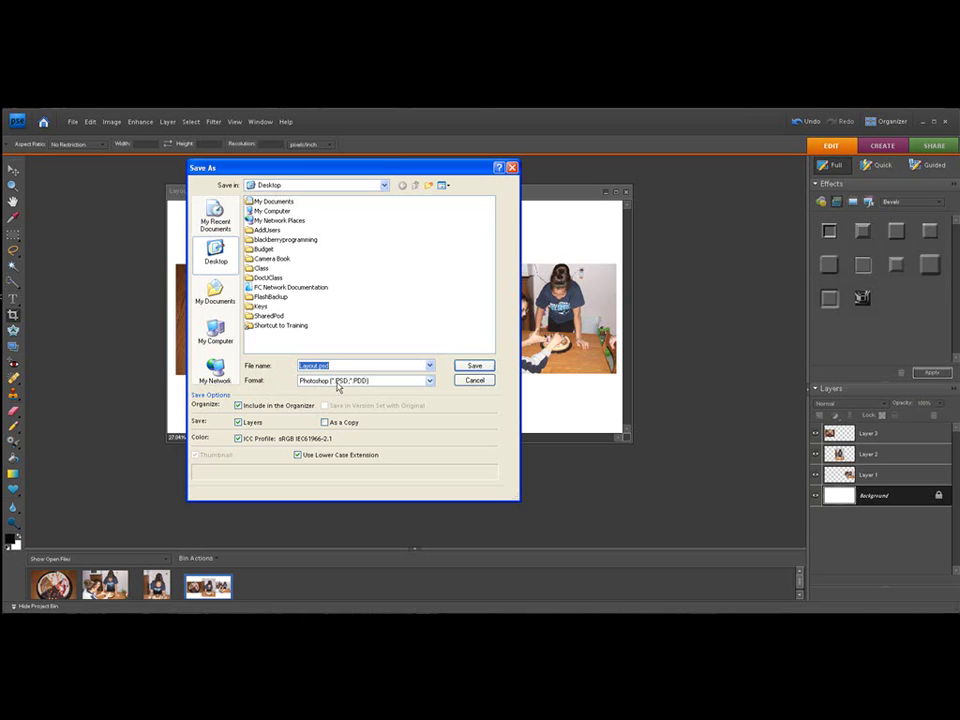
left_click(429, 383)
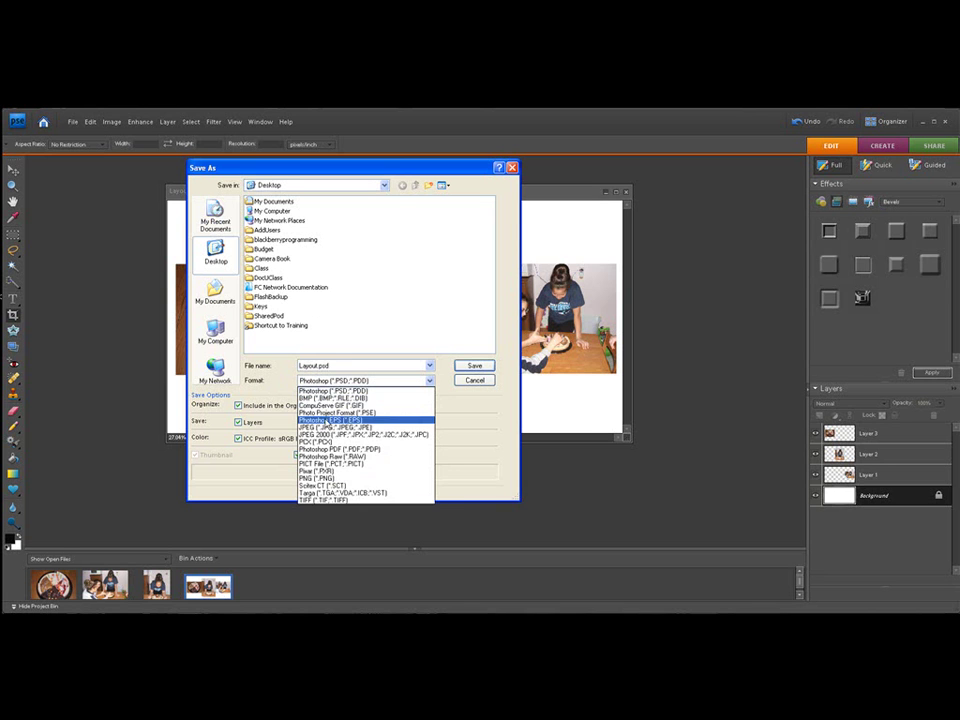
left_click(311, 431)
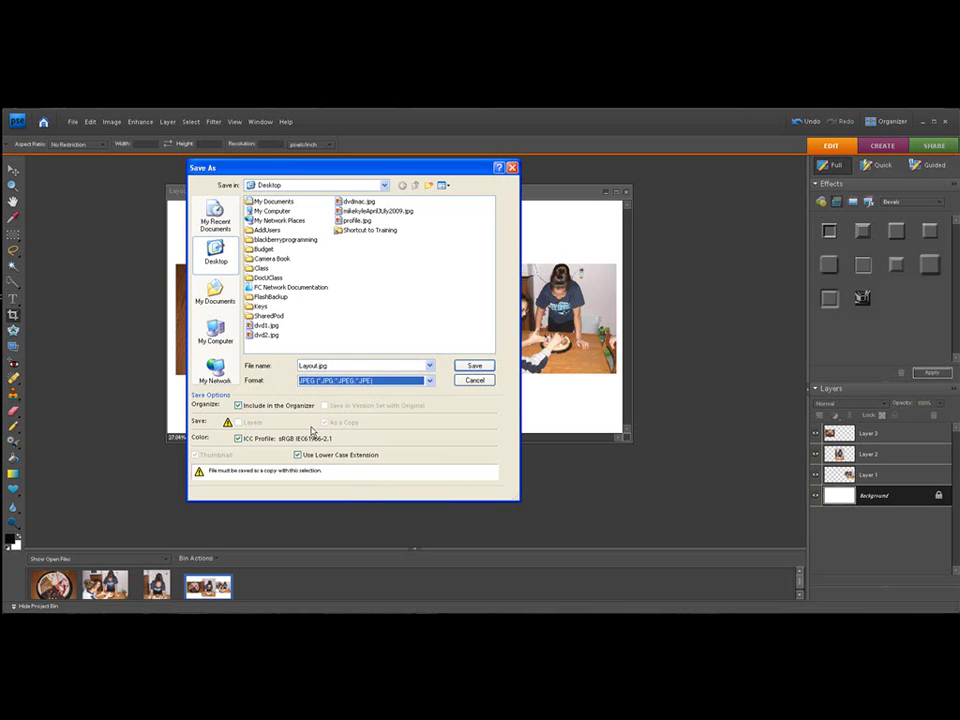
left_click(462, 369)
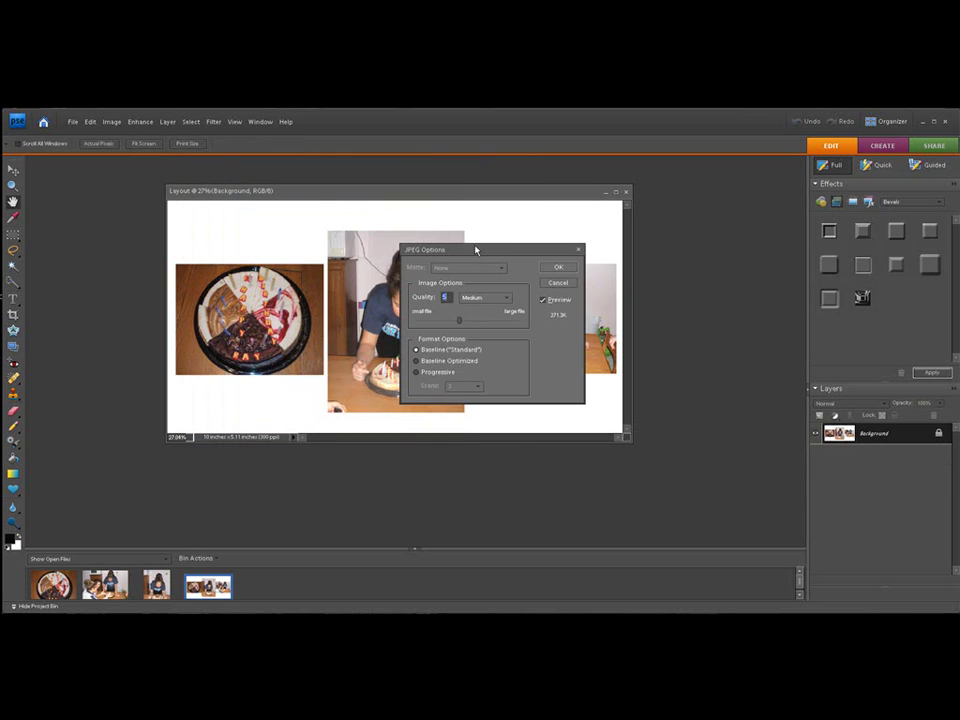
Step: Set JPEG quality to 12 (Maximum) and confirm the save
left_click_drag(474, 249, 307, 177)
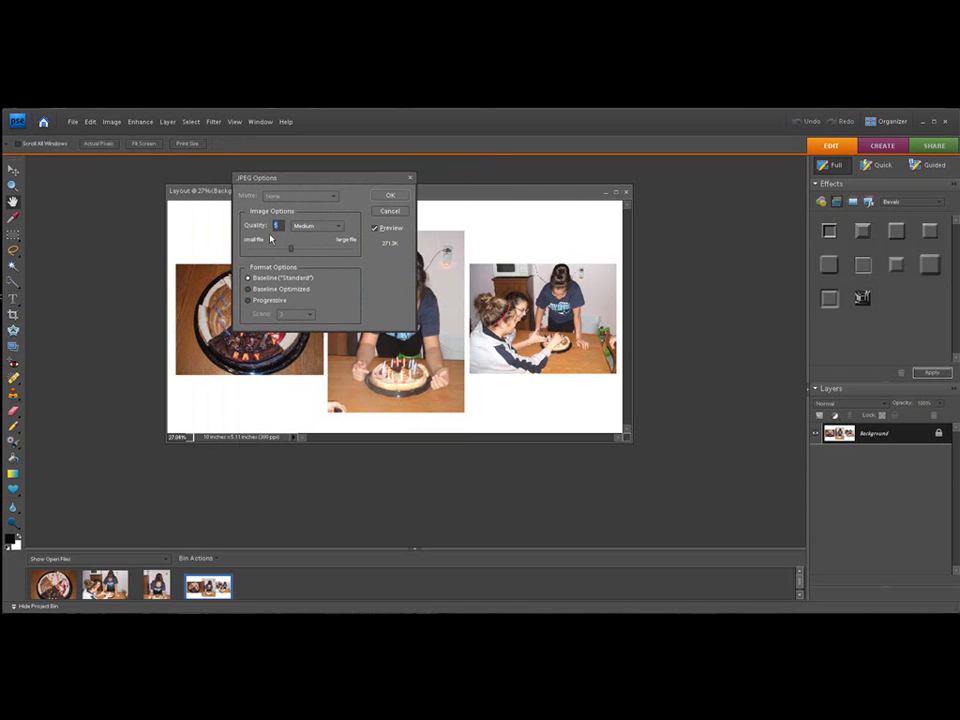
left_click_drag(292, 250, 362, 251)
left_click(388, 195)
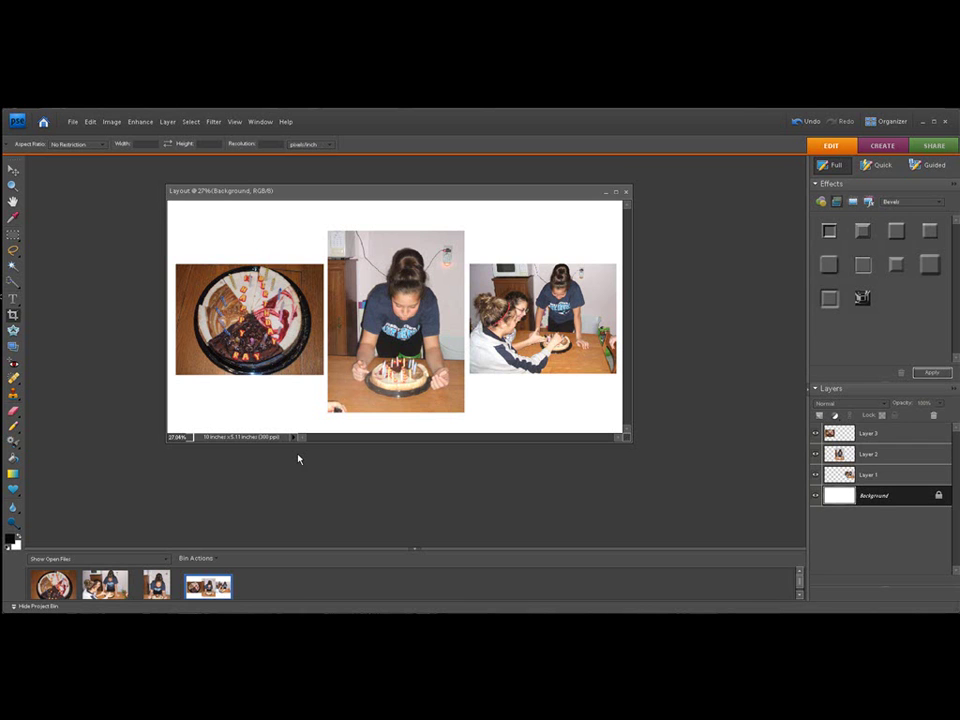
Step: With the Move tool, raise the candle-lighting photo to the top right and lower the cake photo
left_click(855, 475)
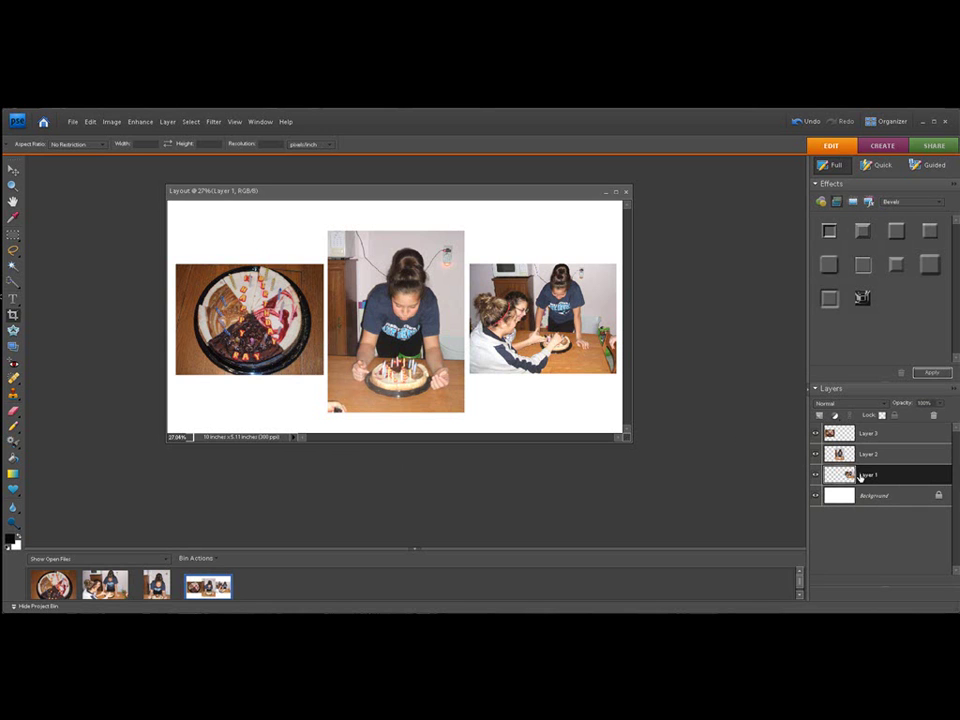
left_click(11, 172)
left_click_drag(532, 324, 532, 269)
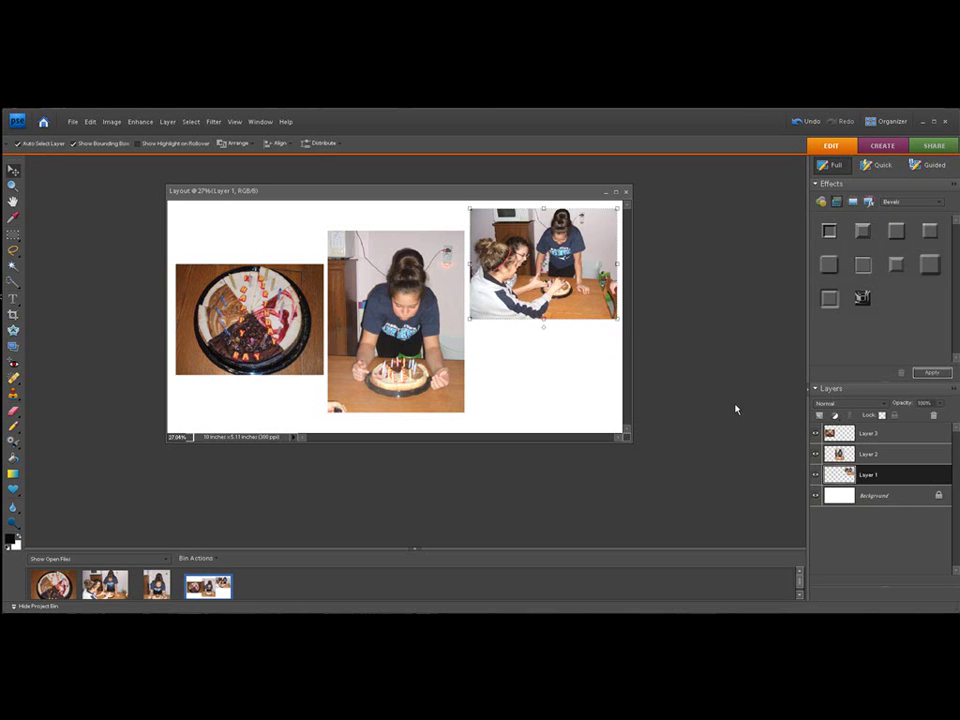
left_click(868, 433)
left_click_drag(186, 285, 184, 330)
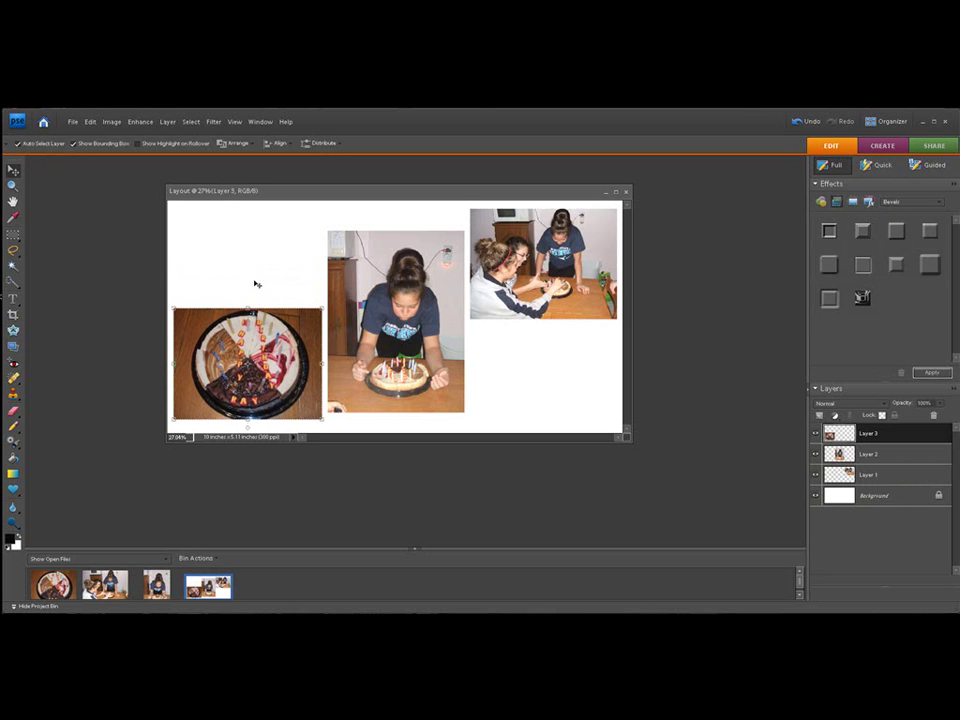